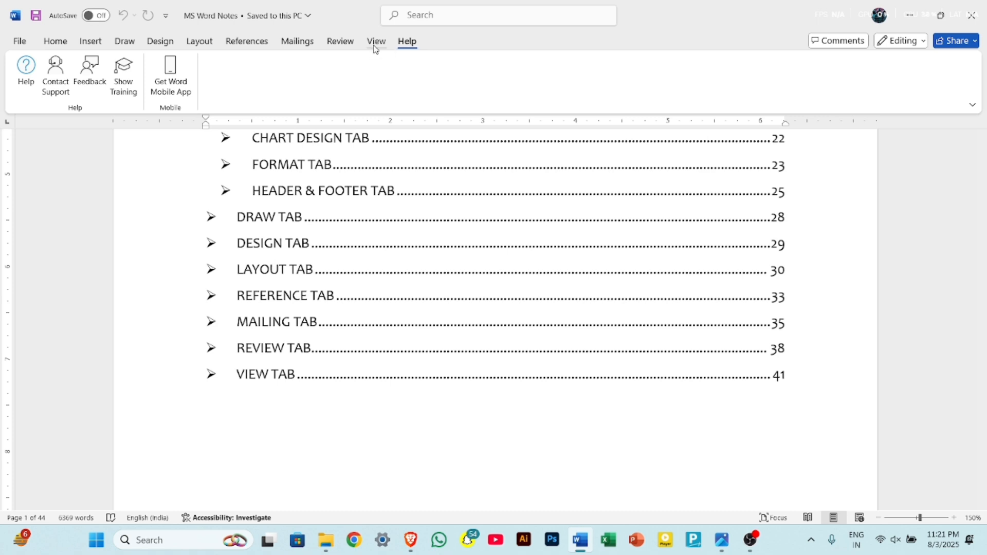
{"action": "left_click", "coordinate": [375, 45]}
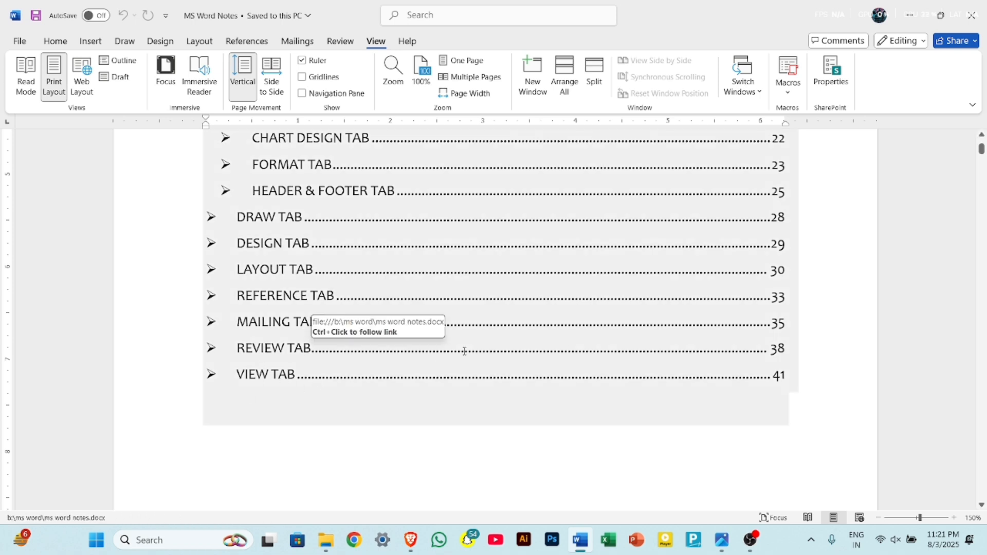
{"action": "scroll", "coordinate": [464, 351], "scroll_direction": "up", "scroll_amount": 5}
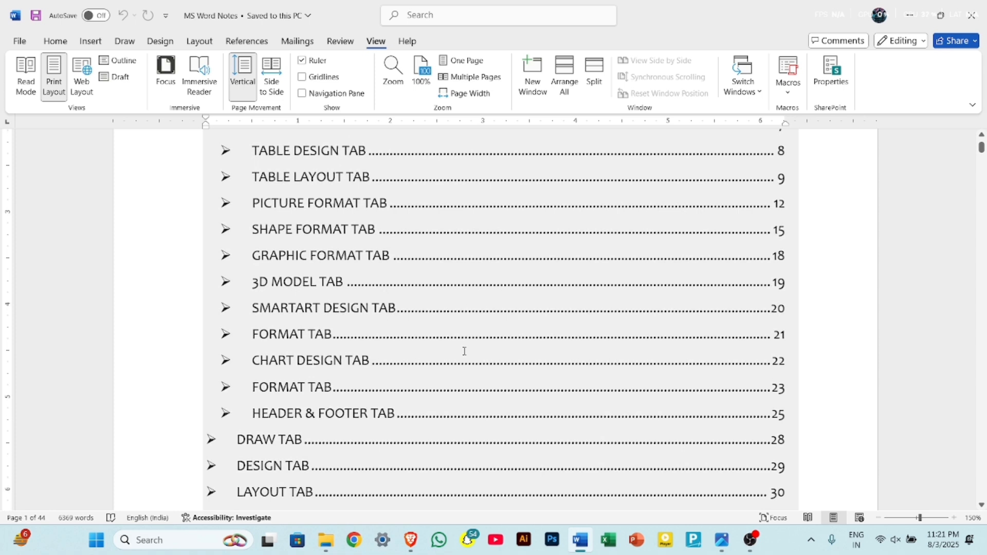
{"action": "scroll", "coordinate": [464, 351], "scroll_direction": "up", "scroll_amount": 3}
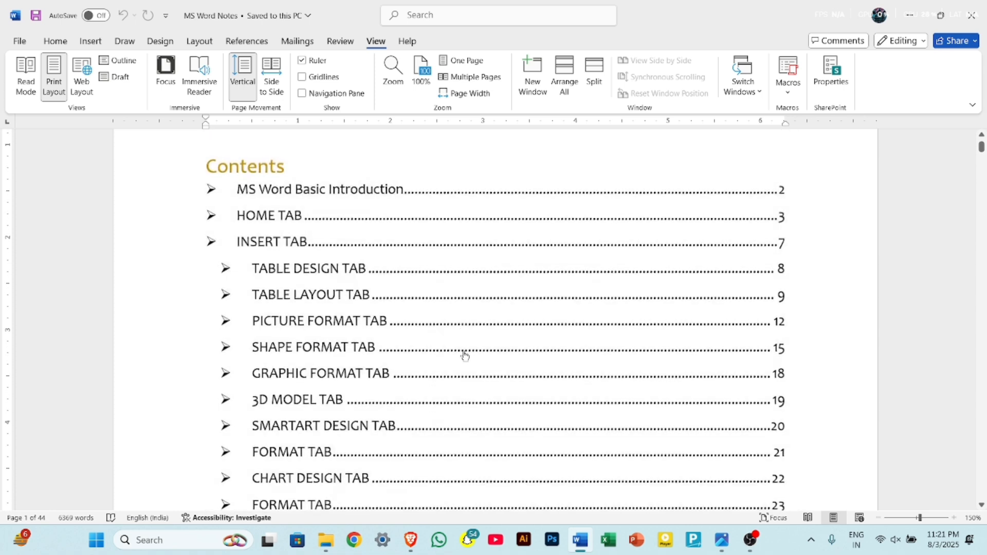
Create a new blank document and apply the Narrow margin preset of 0.5" on all sides.
{"action": "key", "text": "ctrl+n"}
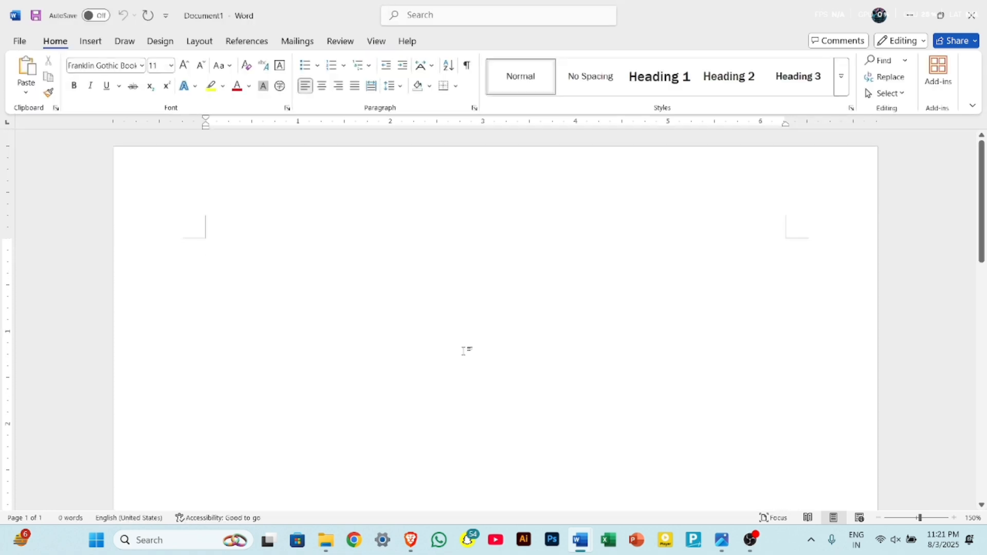
{"action": "scroll", "coordinate": [464, 351], "scroll_direction": "down", "scroll_amount": 3}
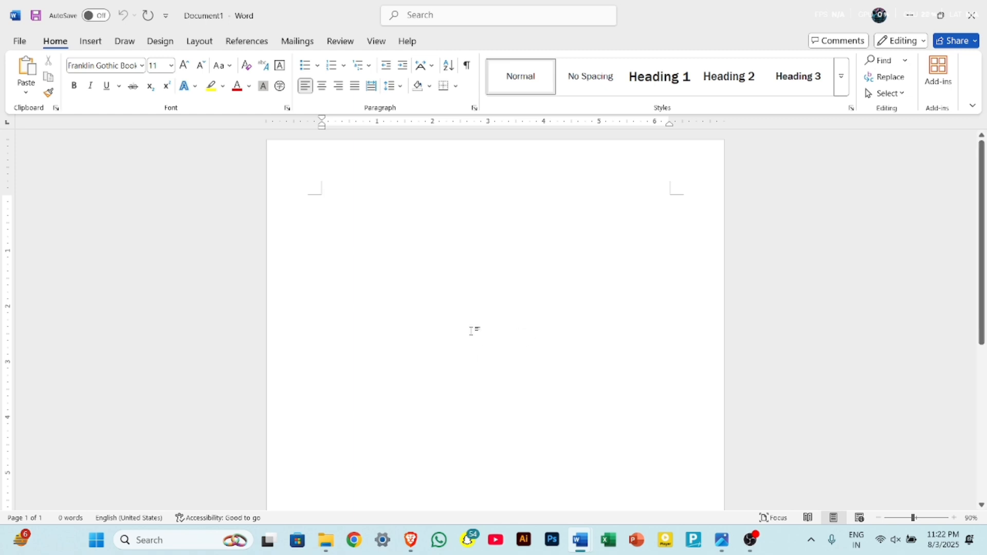
{"action": "left_click", "coordinate": [201, 41]}
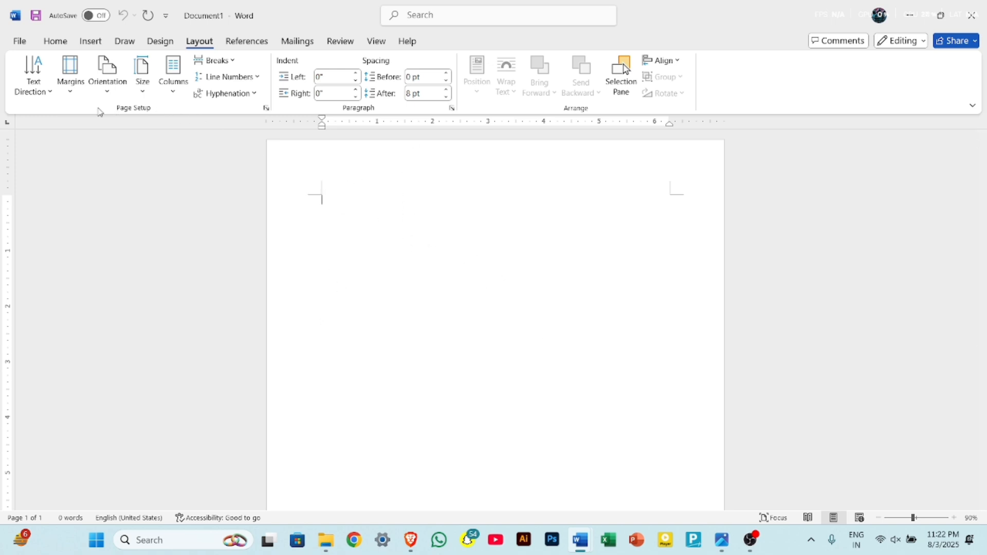
{"action": "left_click", "coordinate": [75, 94]}
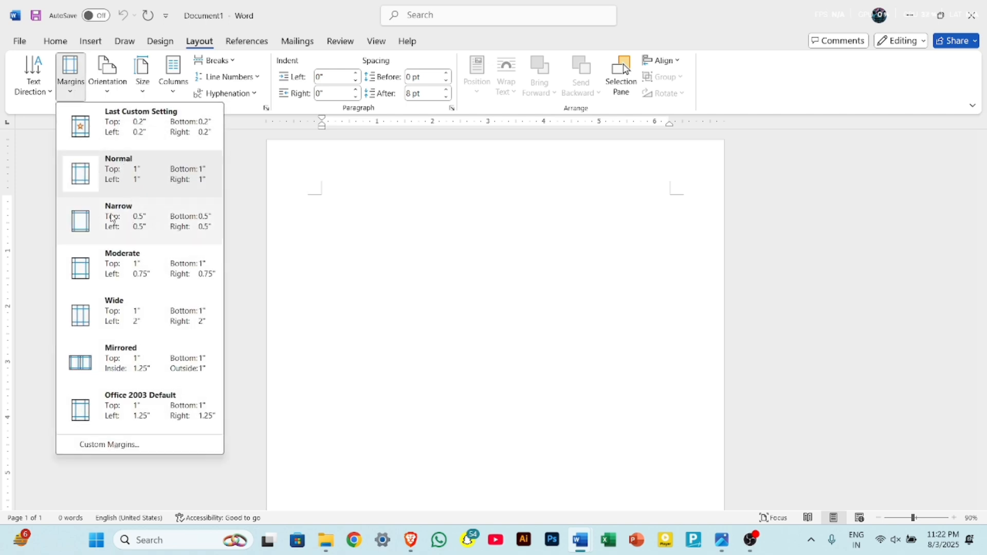
{"action": "left_click", "coordinate": [112, 217]}
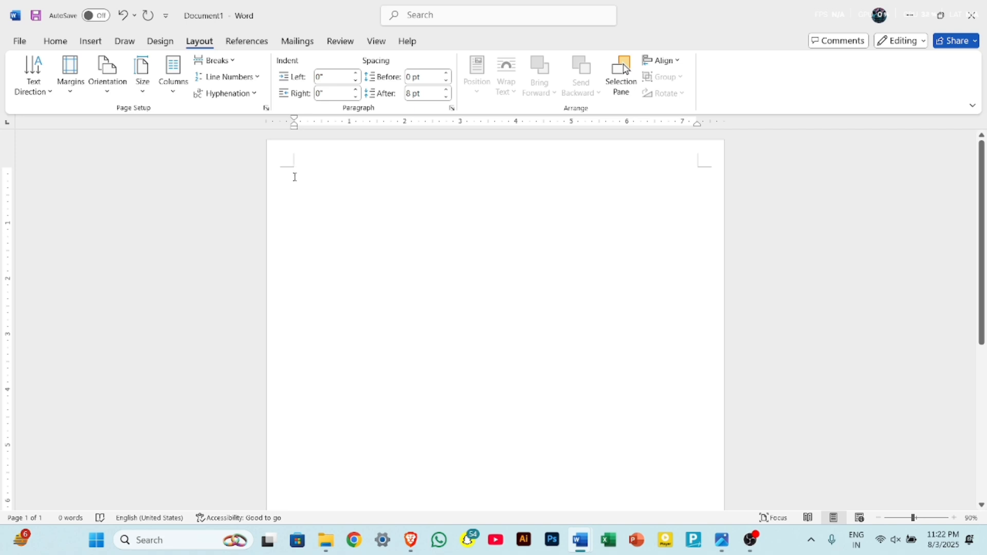
Set the document's paper size to A4 (8.27" x 11.69") and check the margin presets.
{"action": "left_click", "coordinate": [147, 93]}
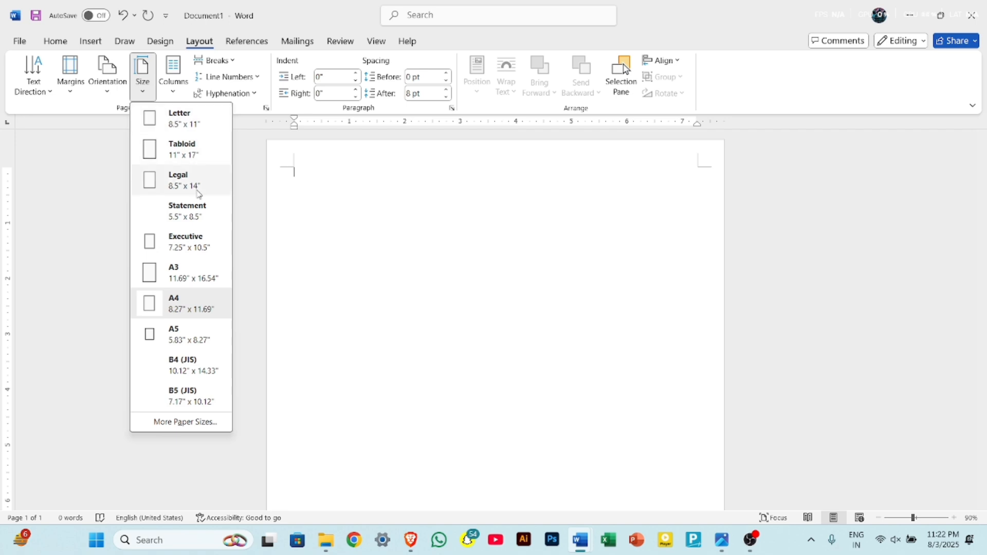
{"action": "left_click", "coordinate": [194, 309]}
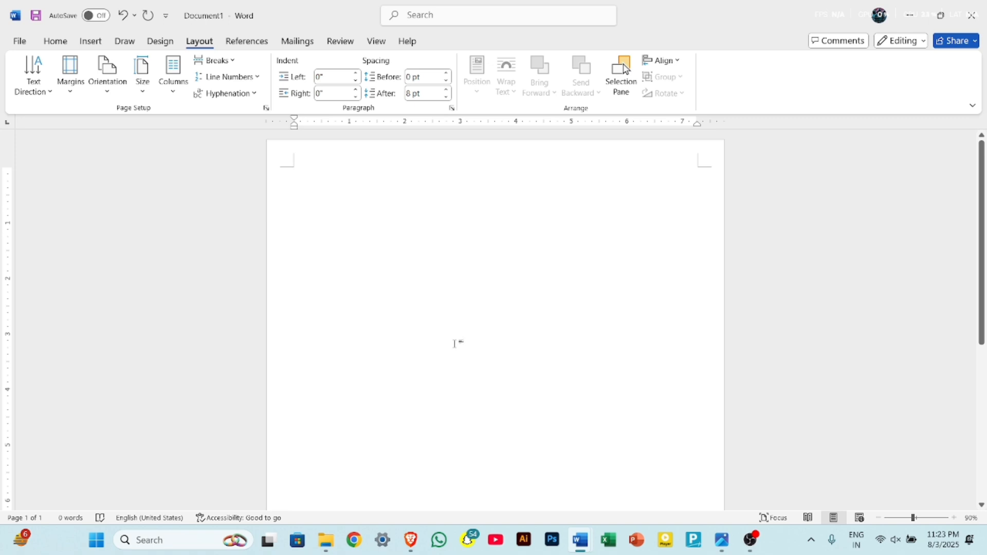
{"action": "left_click", "coordinate": [71, 92]}
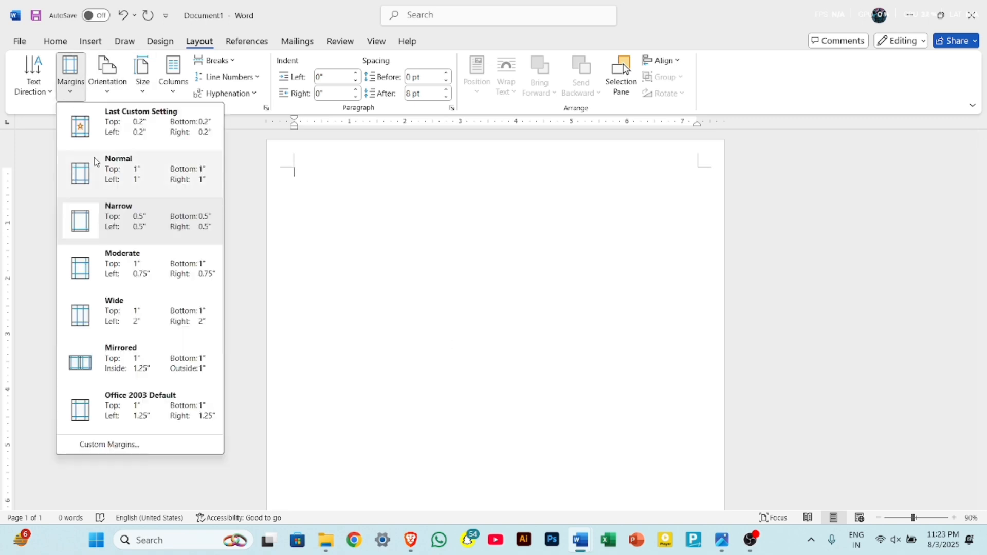
{"action": "left_click", "coordinate": [282, 210]}
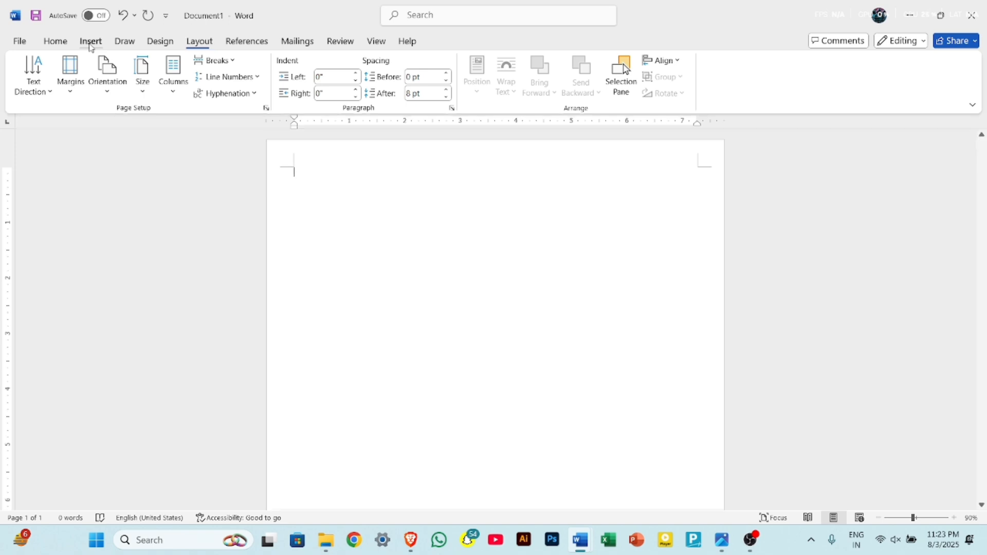
{"action": "left_click", "coordinate": [91, 44]}
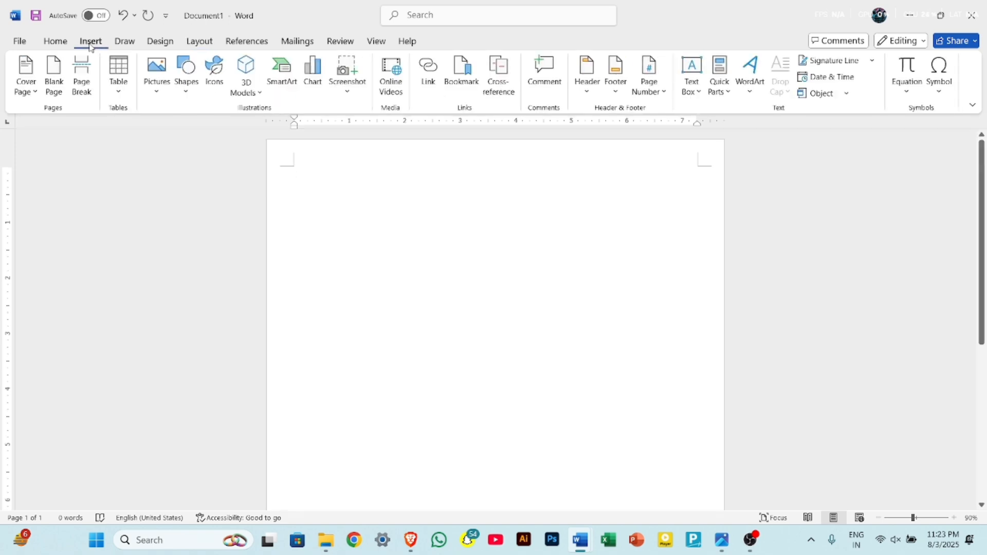
{"action": "left_click", "coordinate": [160, 97]}
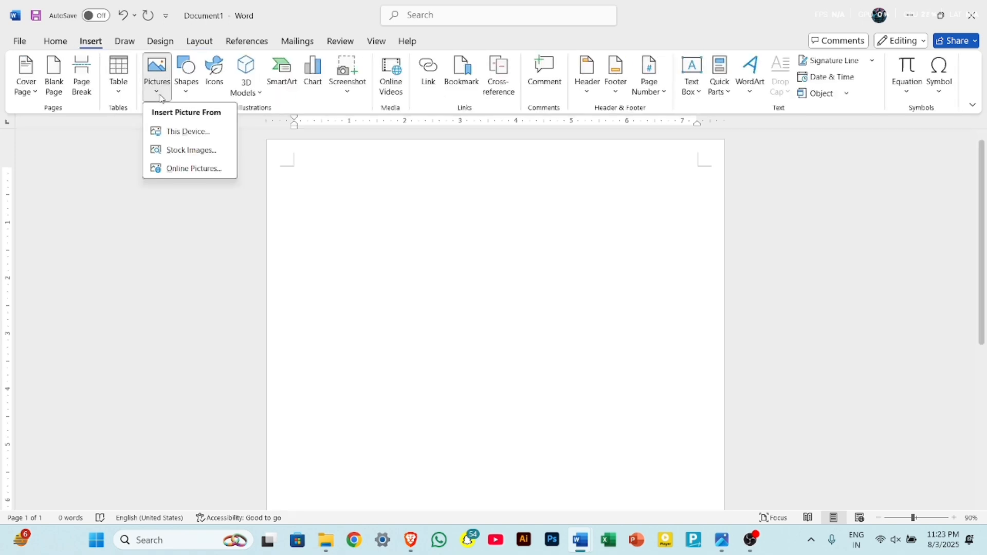
{"action": "left_click", "coordinate": [180, 134]}
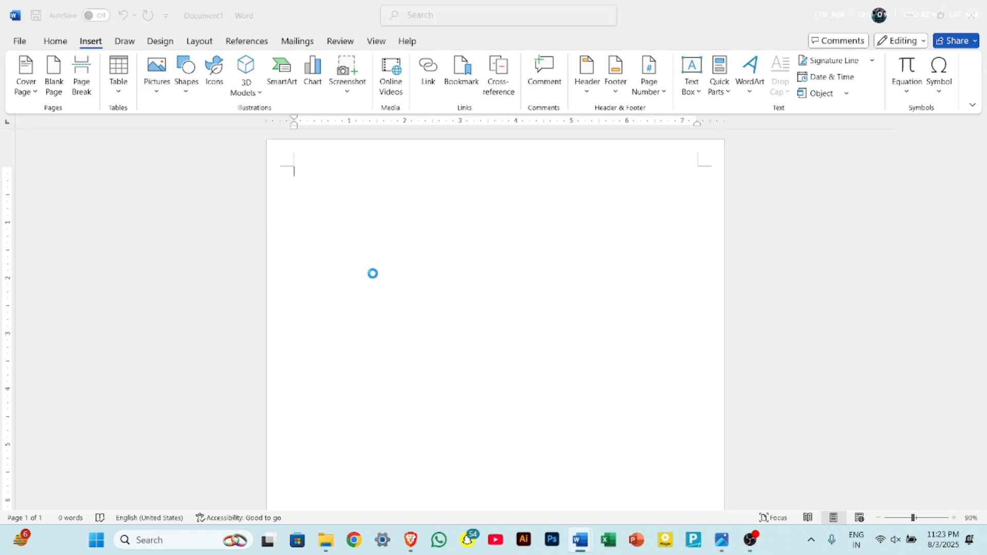
{"action": "scroll", "coordinate": [72, 221], "scroll_direction": "down", "scroll_amount": 5}
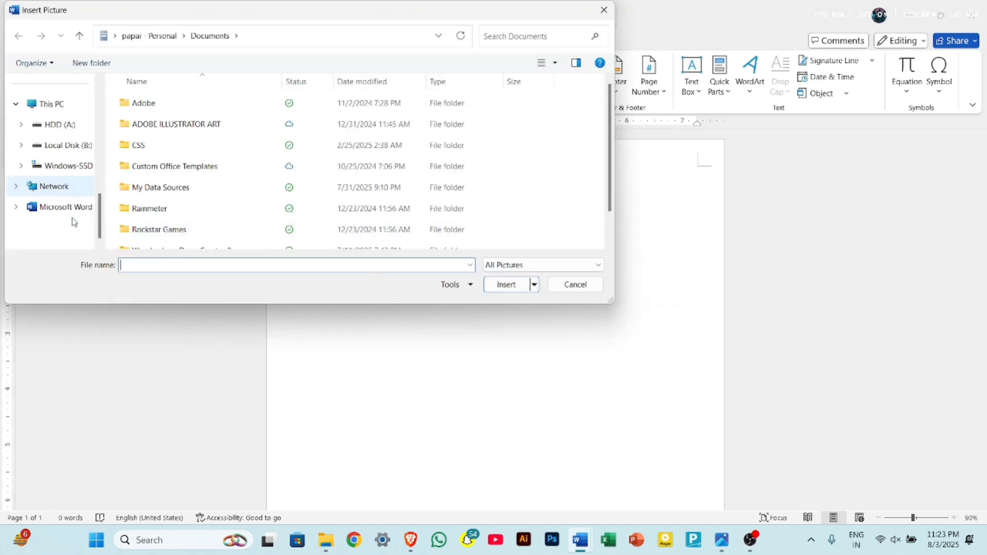
{"action": "left_click", "coordinate": [71, 148]}
{"action": "scroll", "coordinate": [330, 165], "scroll_direction": "down", "scroll_amount": 3}
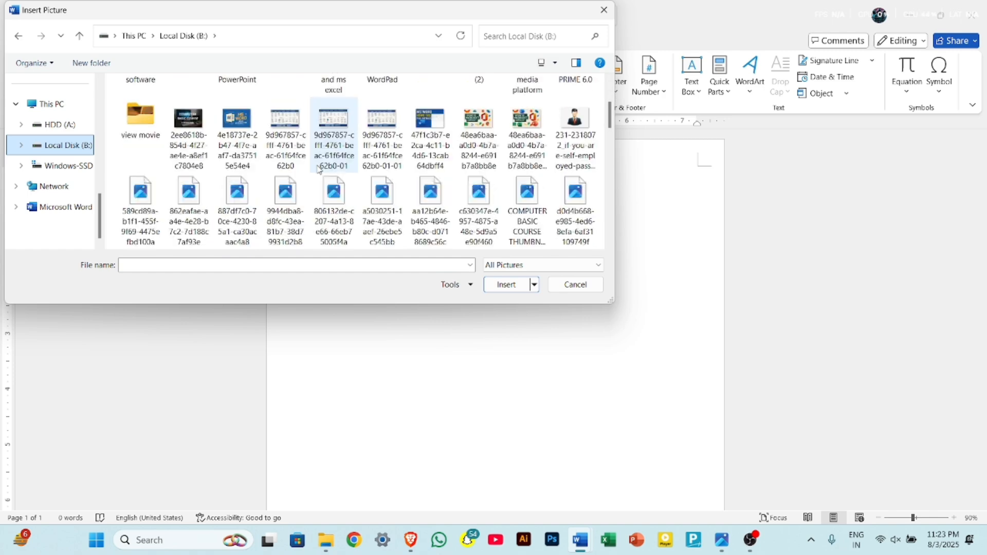
{"action": "left_click", "coordinate": [564, 145]}
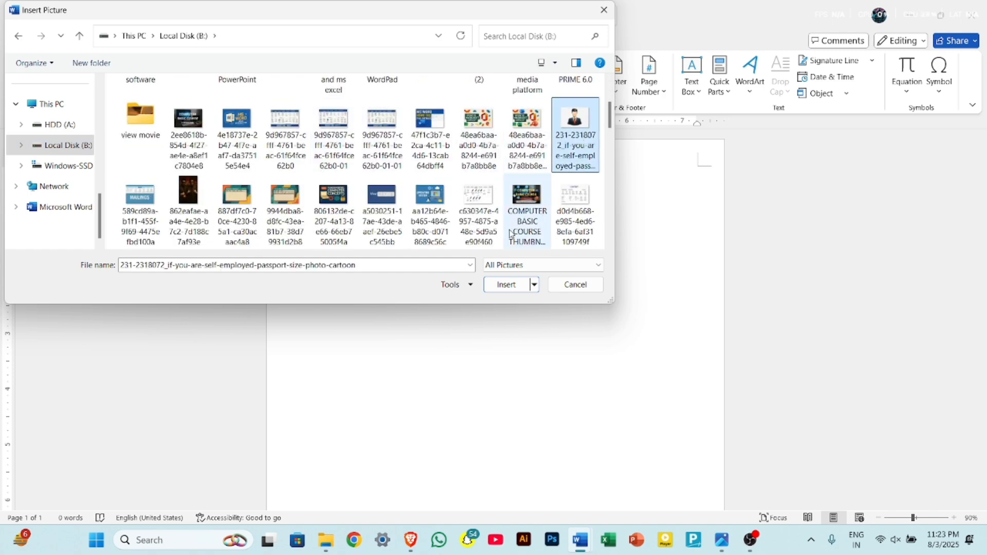
{"action": "left_click", "coordinate": [521, 291]}
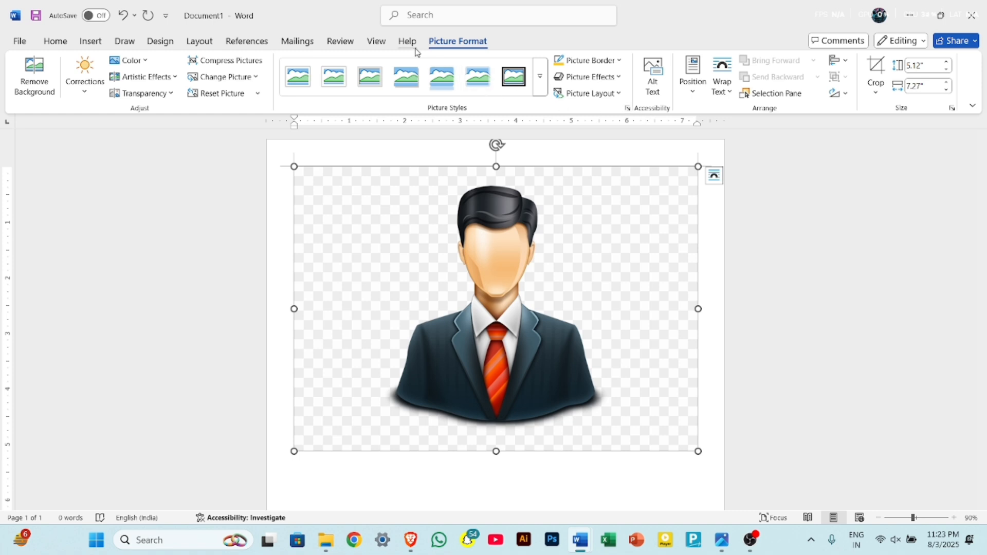
Shrink the inserted picture proportionally to about 2.74" high by 3.88" wide.
{"action": "left_click", "coordinate": [549, 468]}
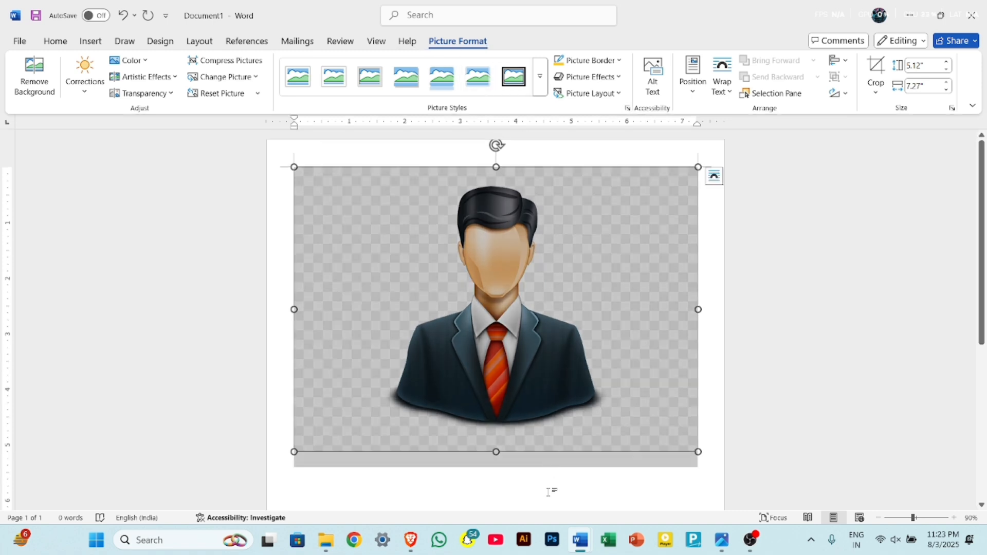
{"action": "scroll", "coordinate": [463, 500], "scroll_direction": "down", "scroll_amount": 4}
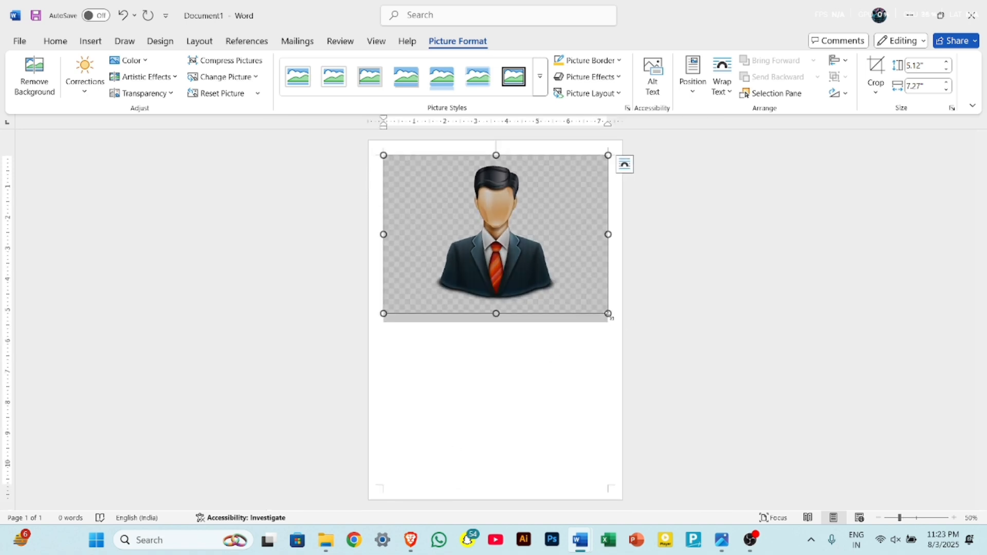
{"action": "left_click_drag", "start_coordinate": [608, 313], "coordinate": [505, 240]}
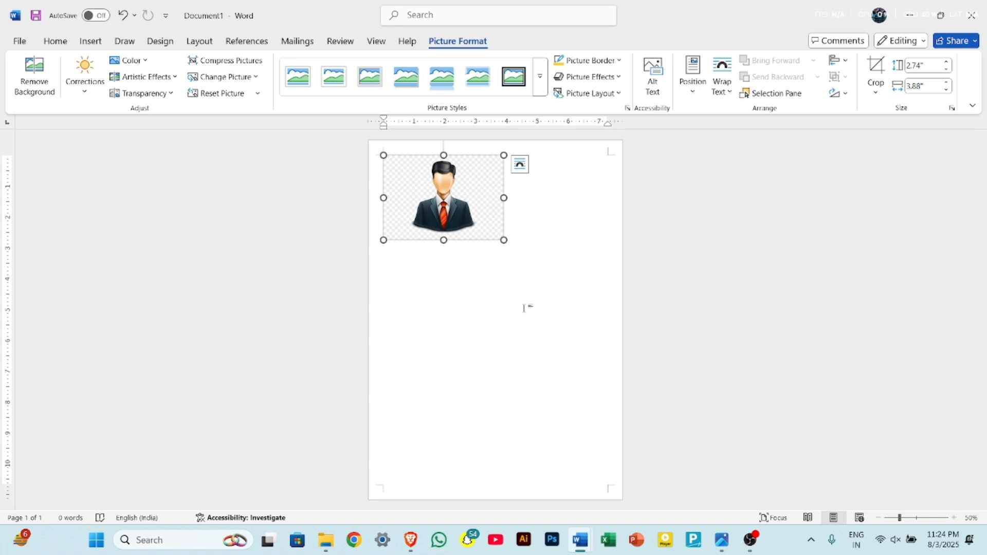
{"action": "left_click", "coordinate": [524, 309]}
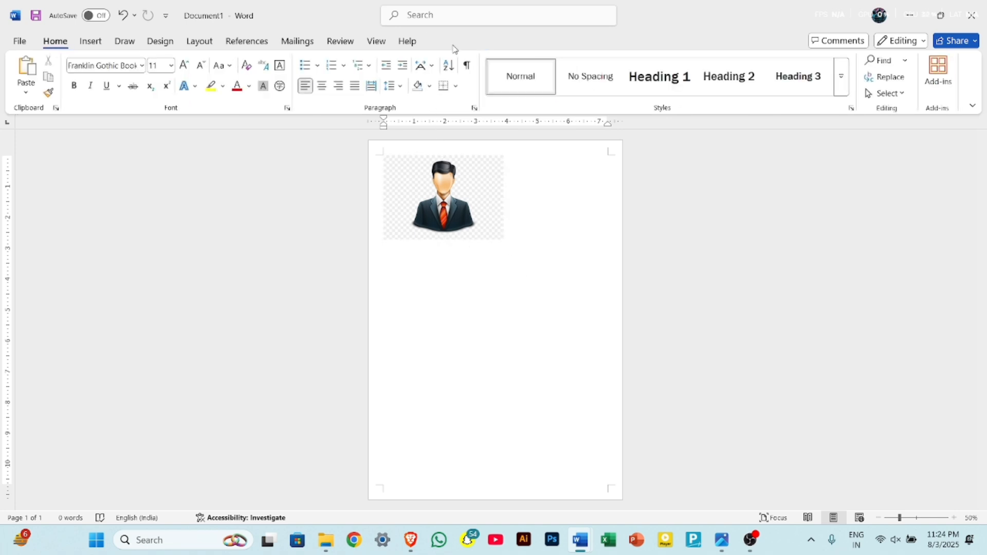
Remove the picture's background, marking the white shirt and the top of the hair as areas to keep.
{"action": "left_click", "coordinate": [464, 189]}
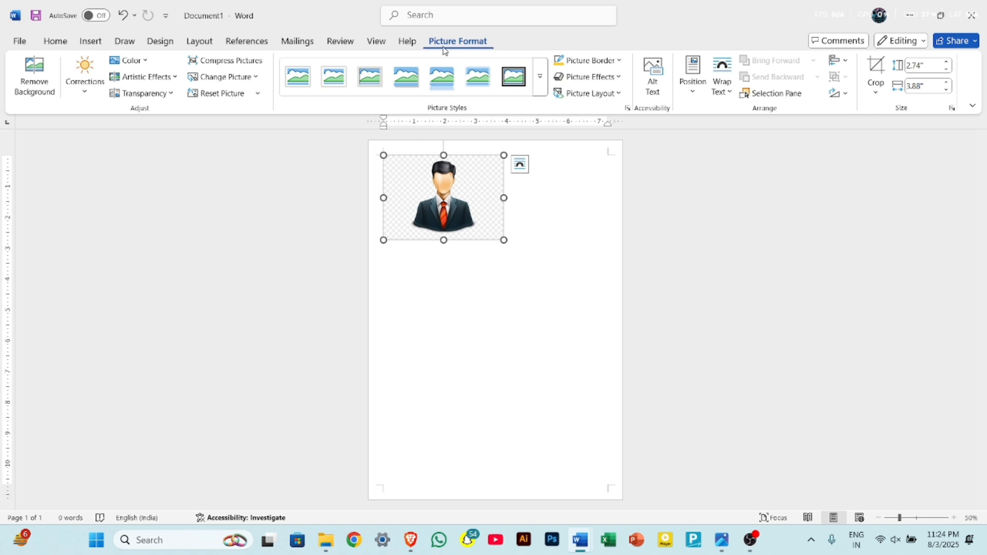
{"action": "left_click", "coordinate": [46, 88]}
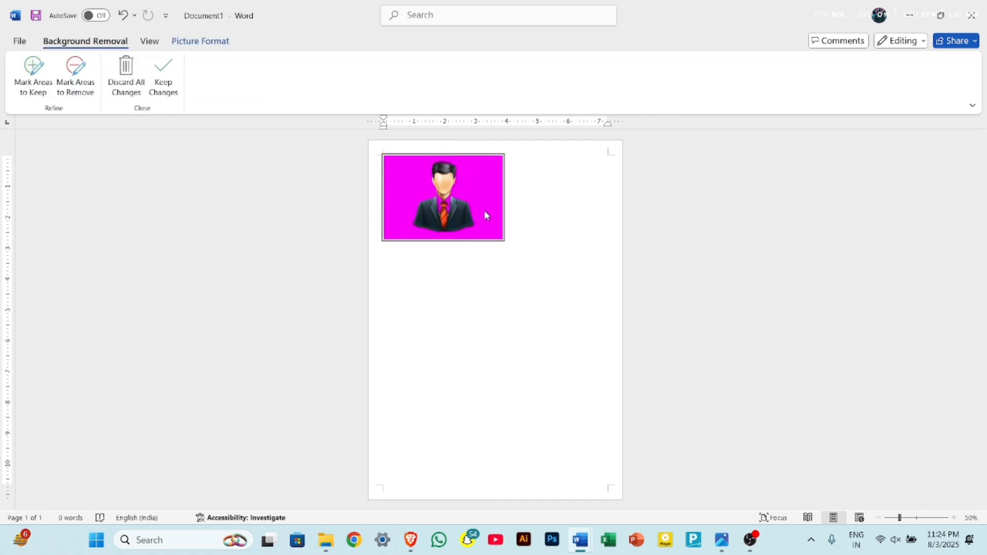
{"action": "scroll", "coordinate": [470, 198], "scroll_direction": "up", "scroll_amount": 6}
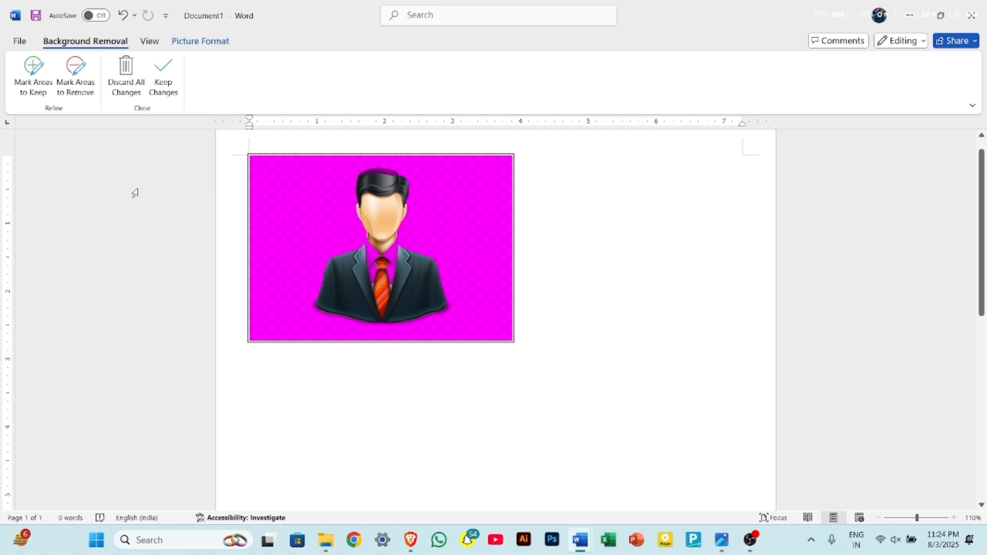
{"action": "left_click", "coordinate": [34, 80]}
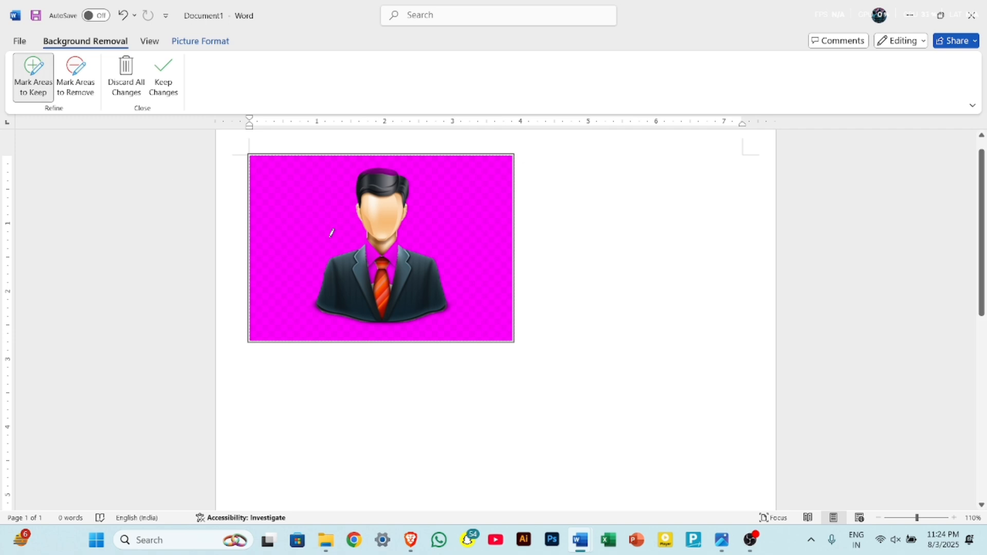
{"action": "mouse_move", "coordinate": [374, 227]}
{"action": "left_mouse_down"}
{"action": "mouse_move", "coordinate": [364, 269]}
{"action": "mouse_move", "coordinate": [405, 284]}
{"action": "mouse_move", "coordinate": [409, 244]}
{"action": "mouse_move", "coordinate": [379, 229]}
{"action": "mouse_move", "coordinate": [374, 264]}
{"action": "mouse_move", "coordinate": [414, 264]}
{"action": "mouse_move", "coordinate": [394, 239]}
{"action": "mouse_move", "coordinate": [381, 240]}
{"action": "left_mouse_up"}
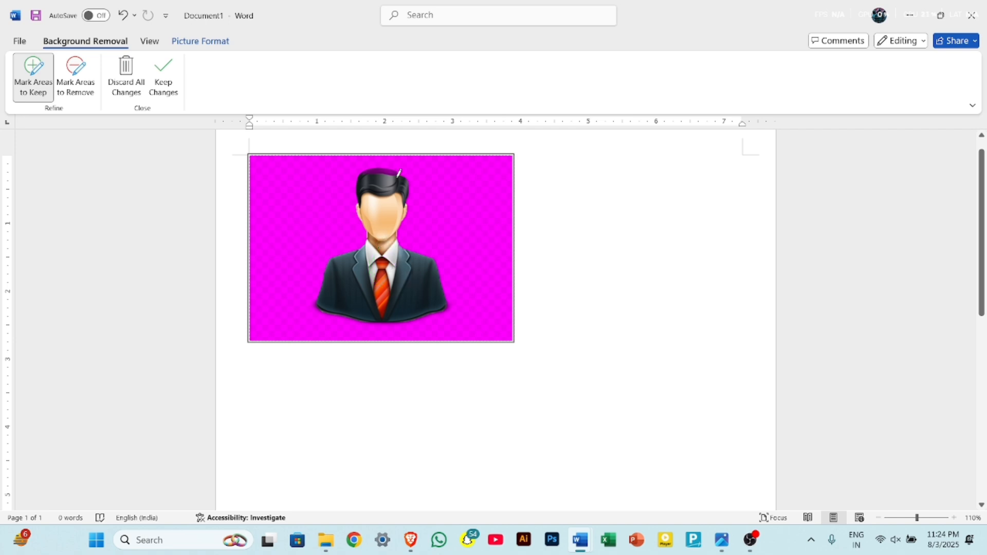
{"action": "left_click_drag", "start_coordinate": [400, 176], "coordinate": [363, 175]}
{"action": "scroll", "coordinate": [372, 316], "scroll_direction": "up", "scroll_amount": 1}
{"action": "scroll", "coordinate": [373, 316], "scroll_direction": "up", "scroll_amount": 4}
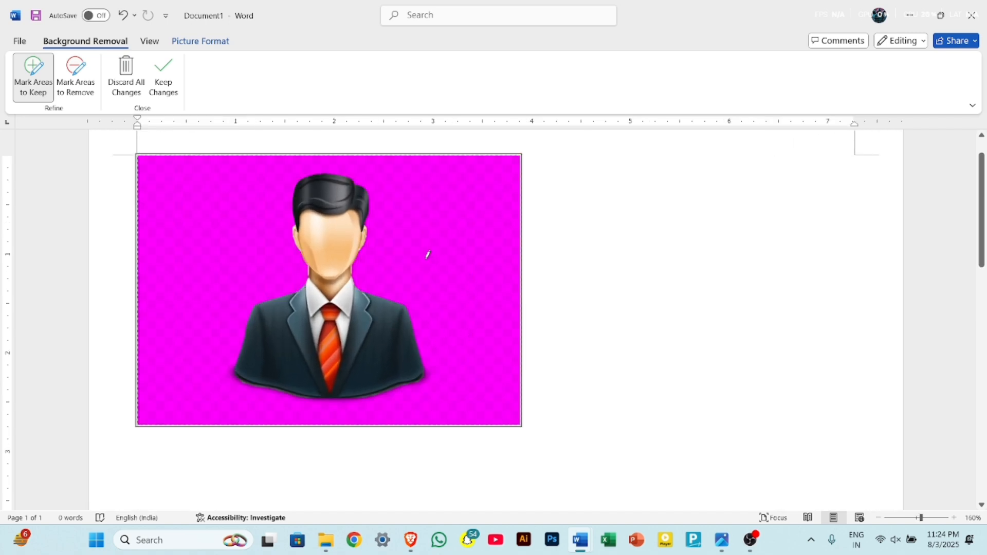
{"action": "left_click", "coordinate": [169, 78]}
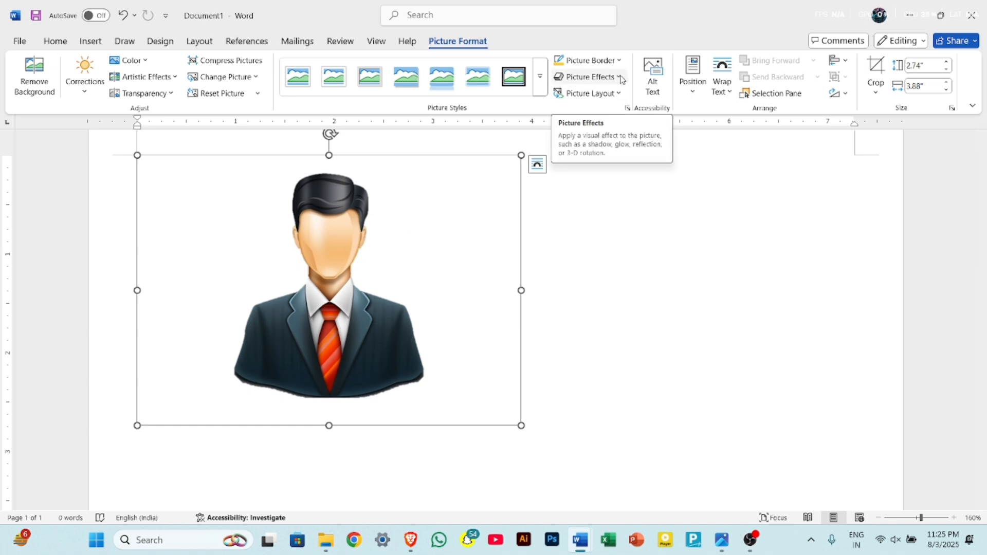
Try recoloring the picture with Gold, Accent color 1 Dark and undo the recolor.
{"action": "left_click", "coordinate": [147, 64]}
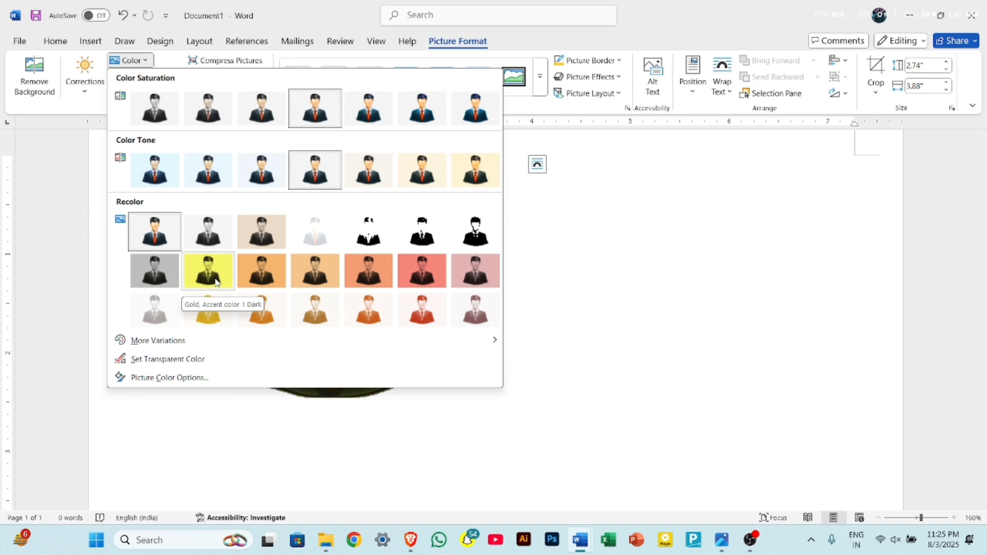
{"action": "left_click", "coordinate": [216, 280]}
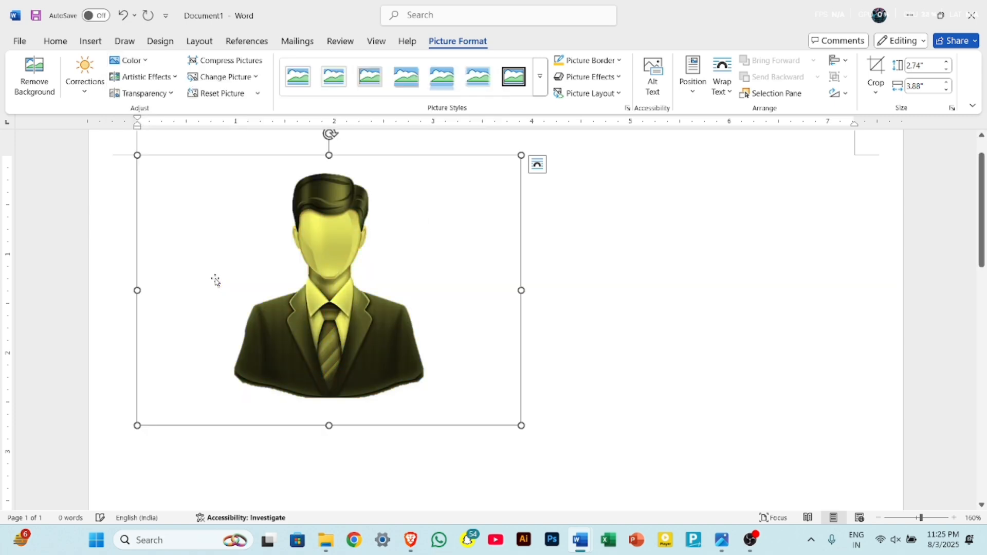
{"action": "left_click", "coordinate": [143, 66]}
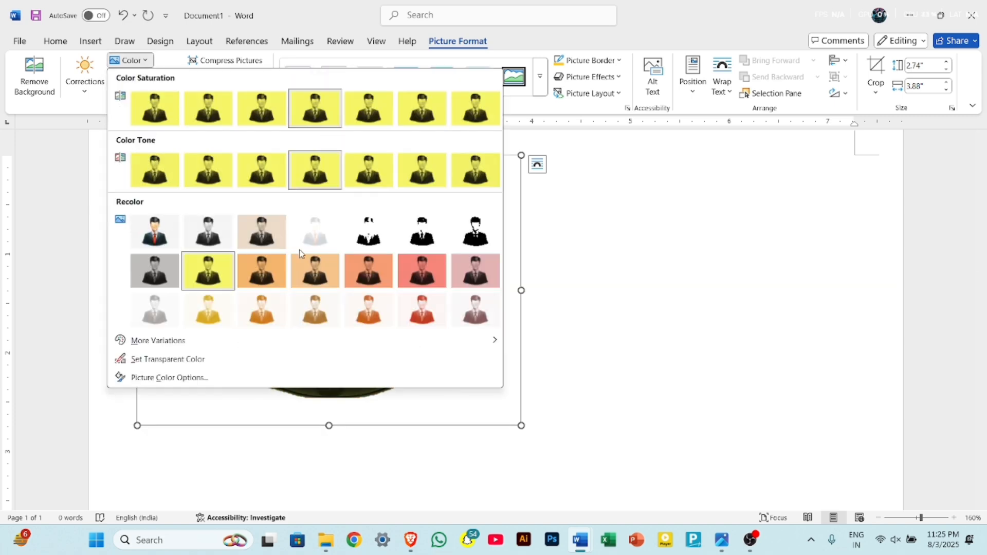
{"action": "left_click", "coordinate": [635, 265]}
{"action": "key", "text": "ctrl+z"}
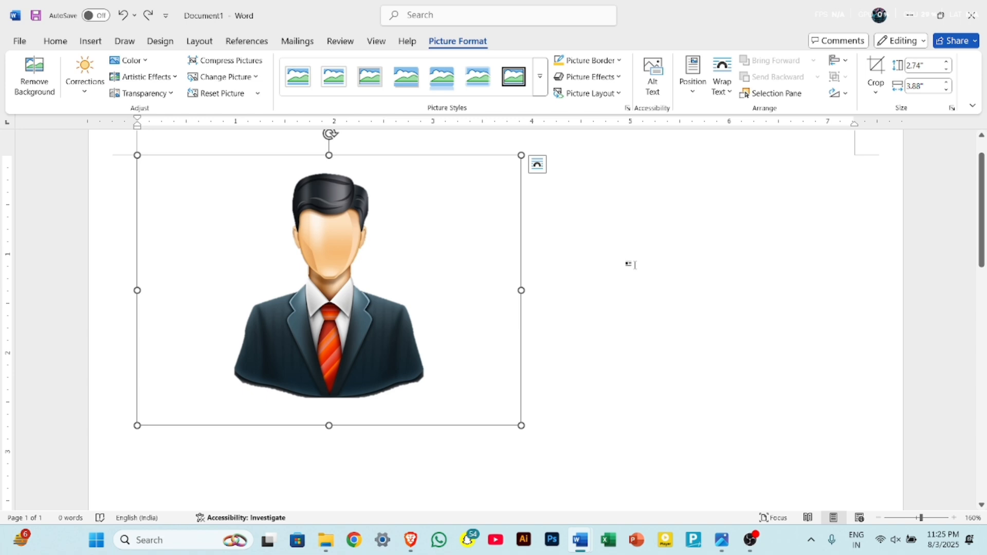
Switch to Chrome, search Google for "bg remove" and open the remove.bg website.
{"action": "left_click", "coordinate": [362, 544]}
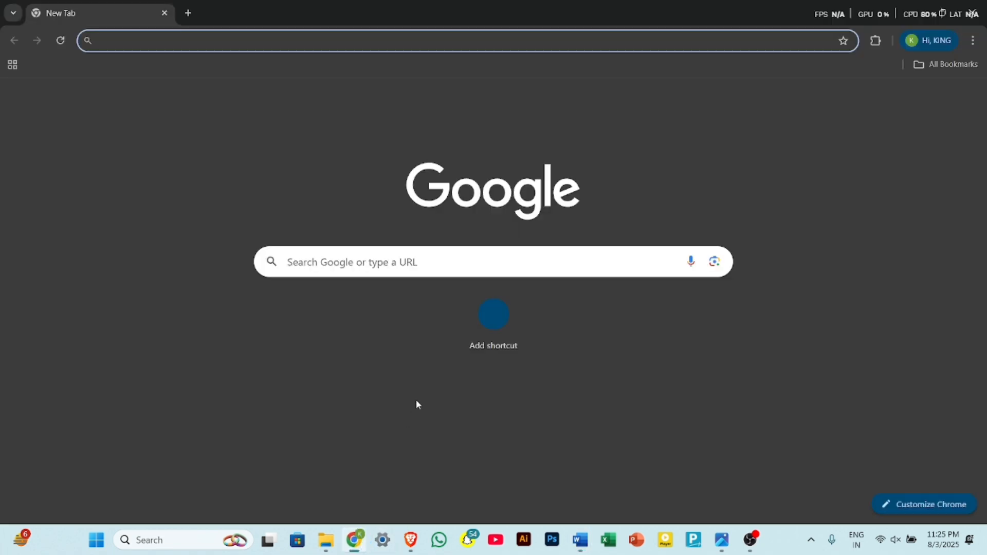
{"action": "left_click", "coordinate": [420, 263]}
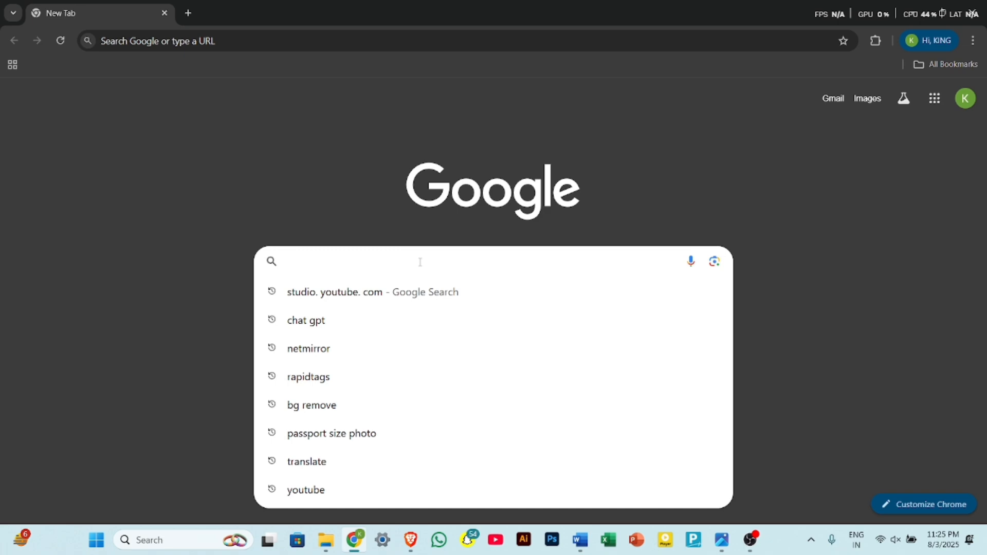
{"action": "type", "text": "BG"}
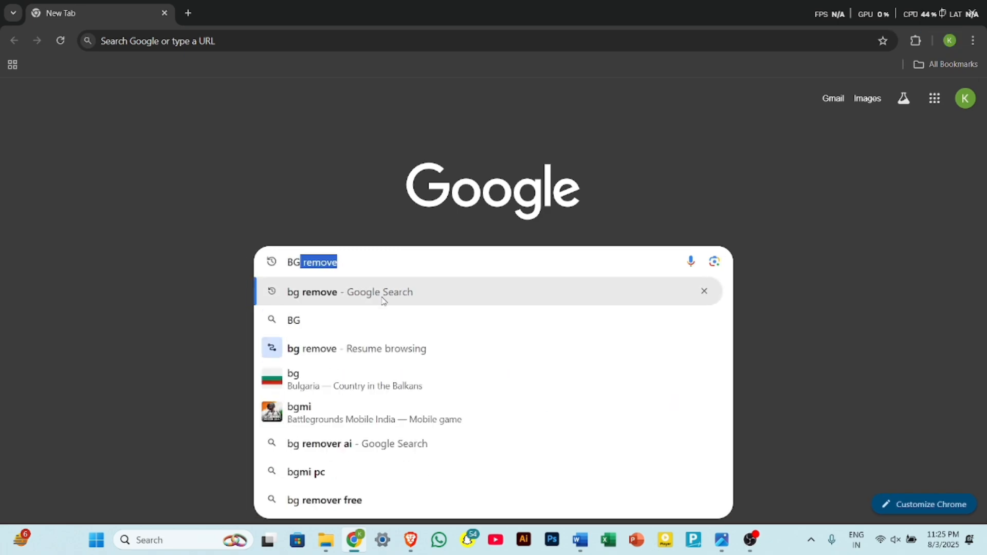
{"action": "left_click", "coordinate": [319, 294]}
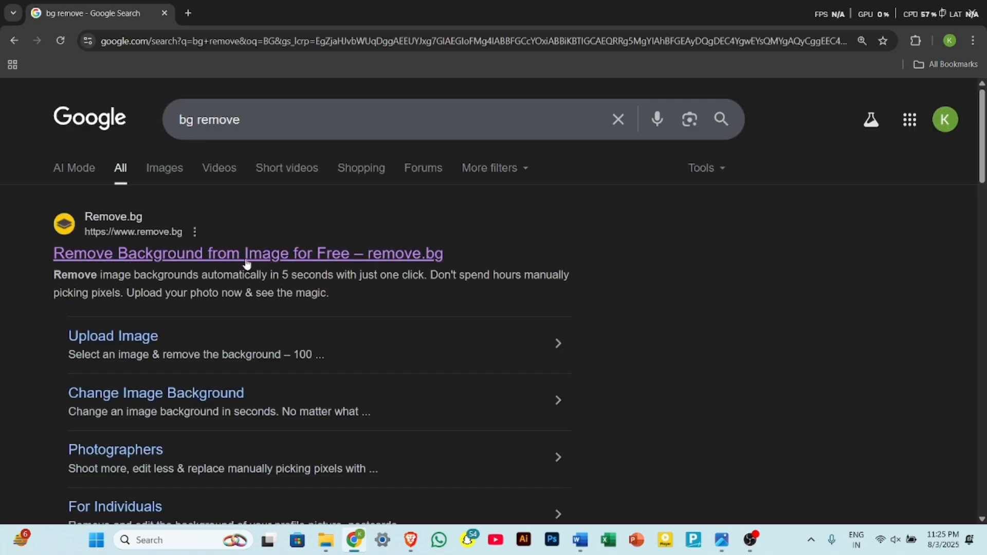
{"action": "left_click", "coordinate": [298, 263]}
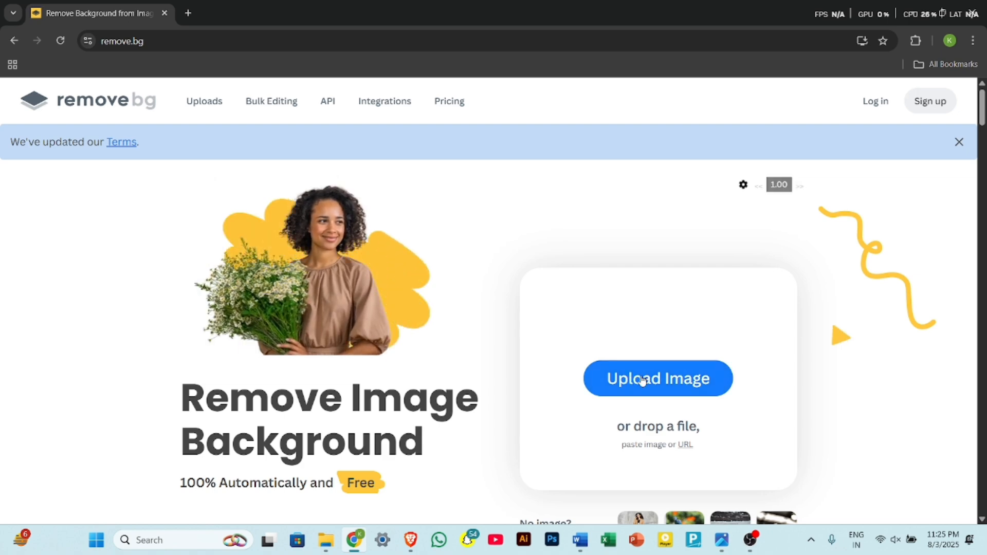
{"action": "left_click", "coordinate": [669, 379]}
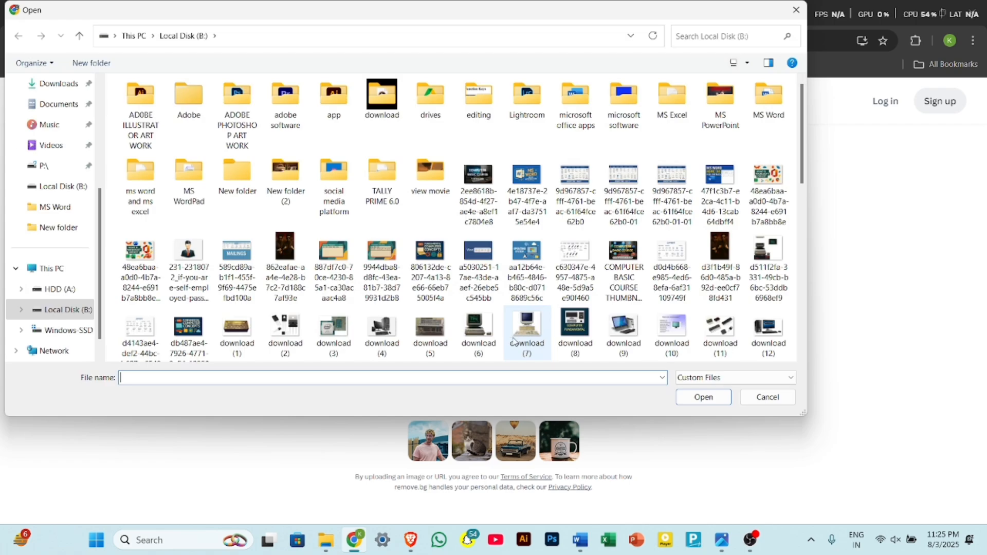
{"action": "left_click", "coordinate": [188, 267]}
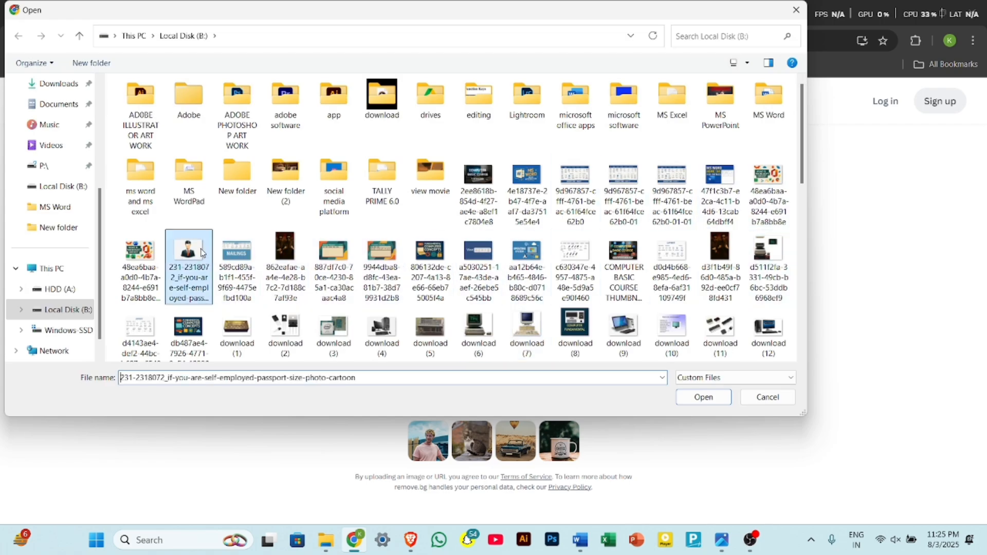
{"action": "left_click", "coordinate": [695, 397]}
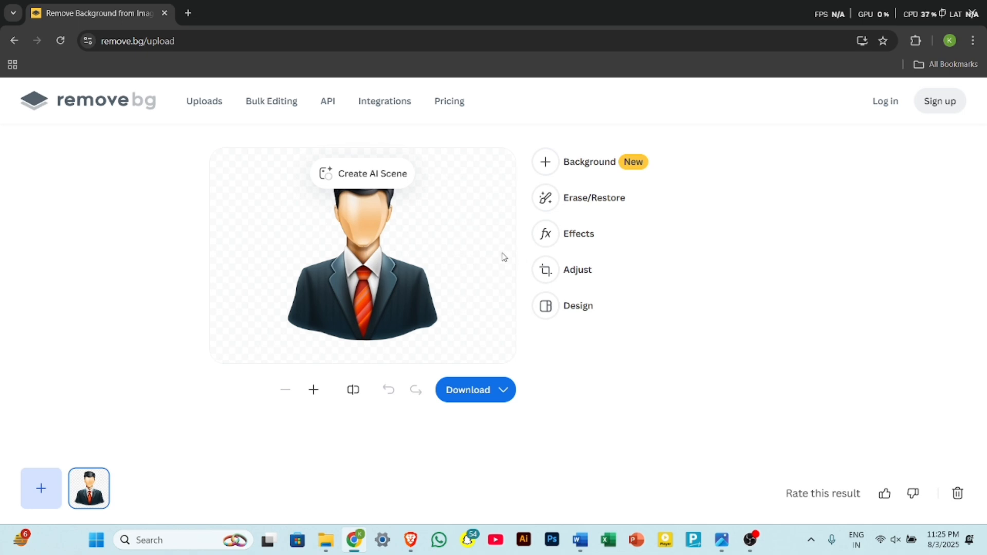
Open the solid color background choices for the cut-out portrait.
{"action": "left_click", "coordinate": [552, 159]}
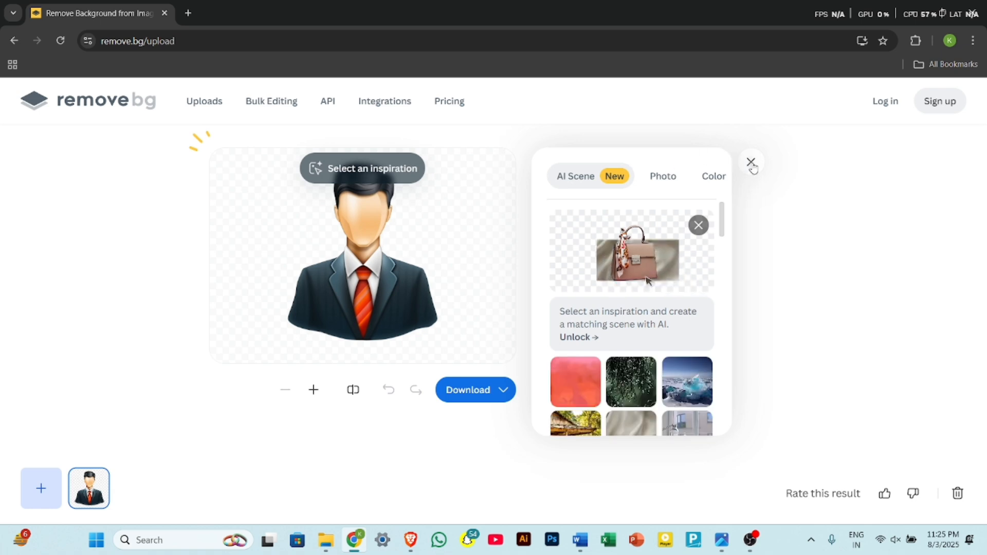
{"action": "left_click", "coordinate": [752, 162]}
{"action": "left_click", "coordinate": [552, 161]}
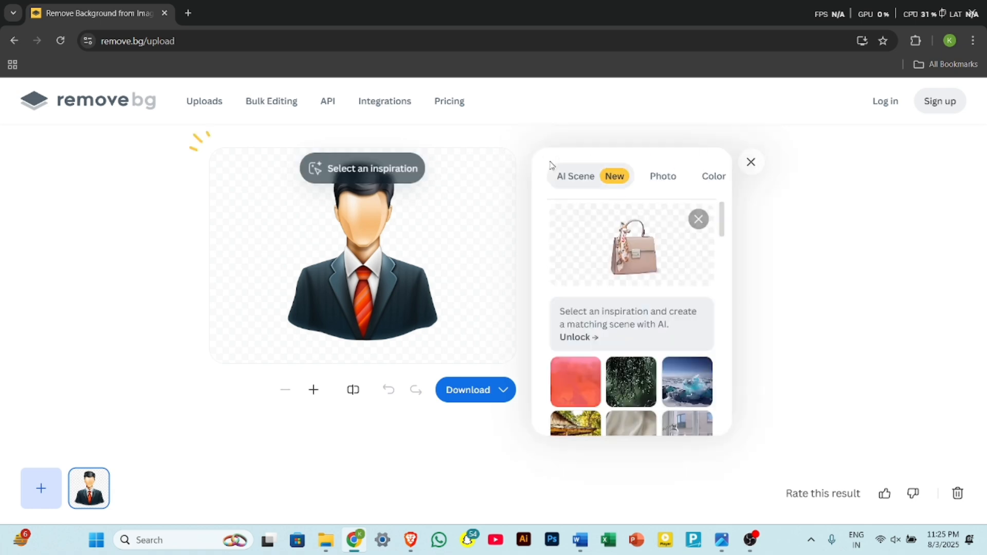
{"action": "left_click", "coordinate": [707, 180]}
Try pink, blue, white and yellow backgrounds behind the cut-out portrait.
{"action": "left_click", "coordinate": [622, 286]}
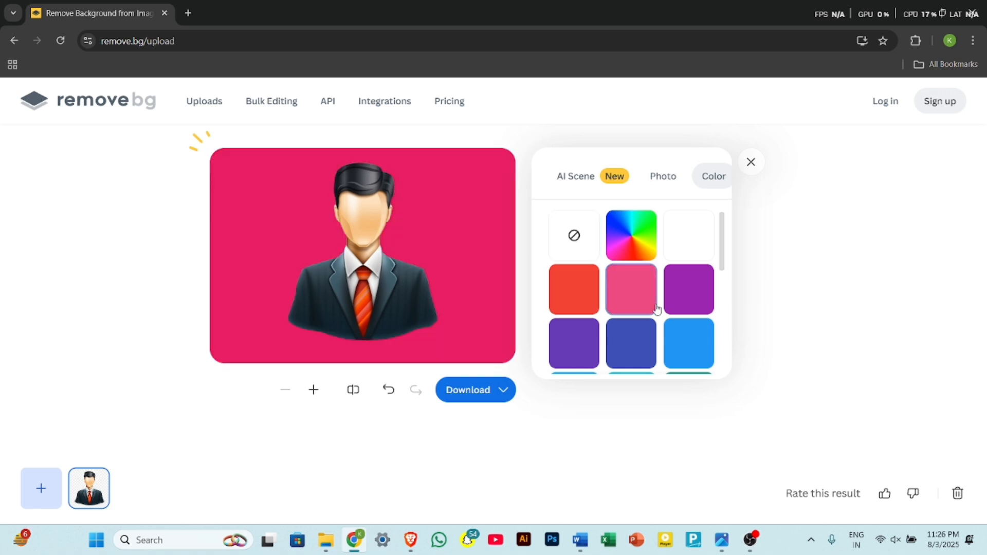
{"action": "left_click", "coordinate": [700, 353]}
{"action": "scroll", "coordinate": [699, 353], "scroll_direction": "down", "scroll_amount": 2}
{"action": "scroll", "coordinate": [699, 353], "scroll_direction": "up", "scroll_amount": 2}
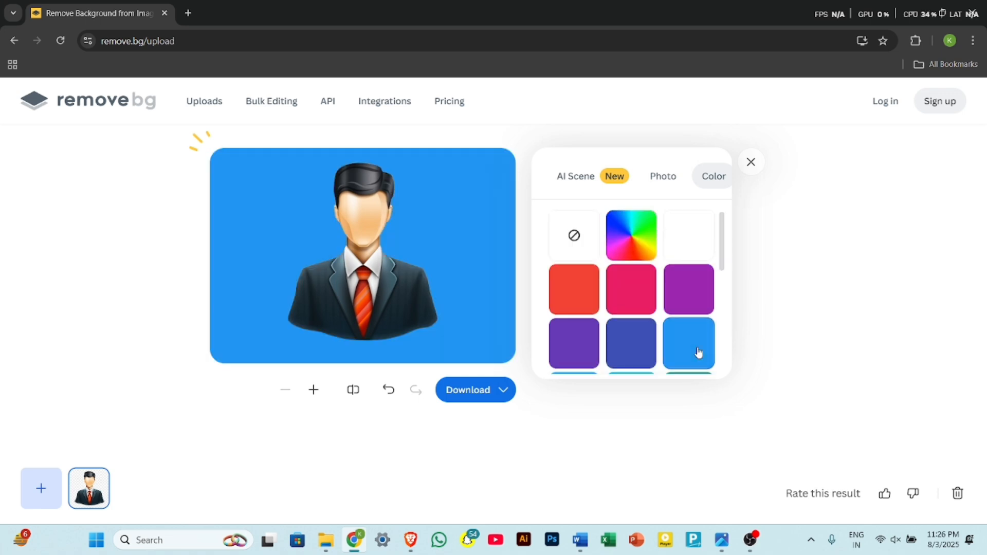
{"action": "left_click", "coordinate": [699, 256]}
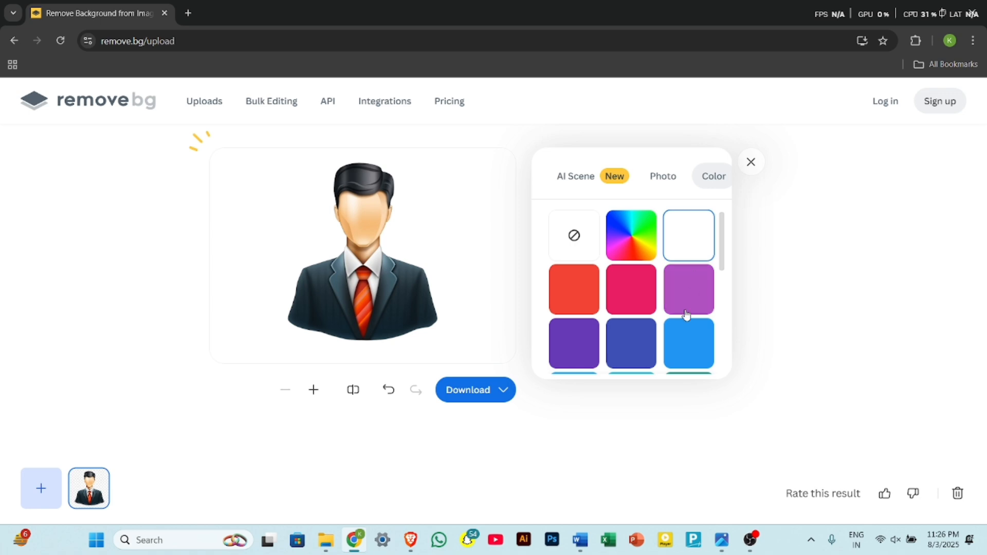
{"action": "scroll", "coordinate": [687, 314], "scroll_direction": "down", "scroll_amount": 3}
{"action": "left_click", "coordinate": [586, 337]}
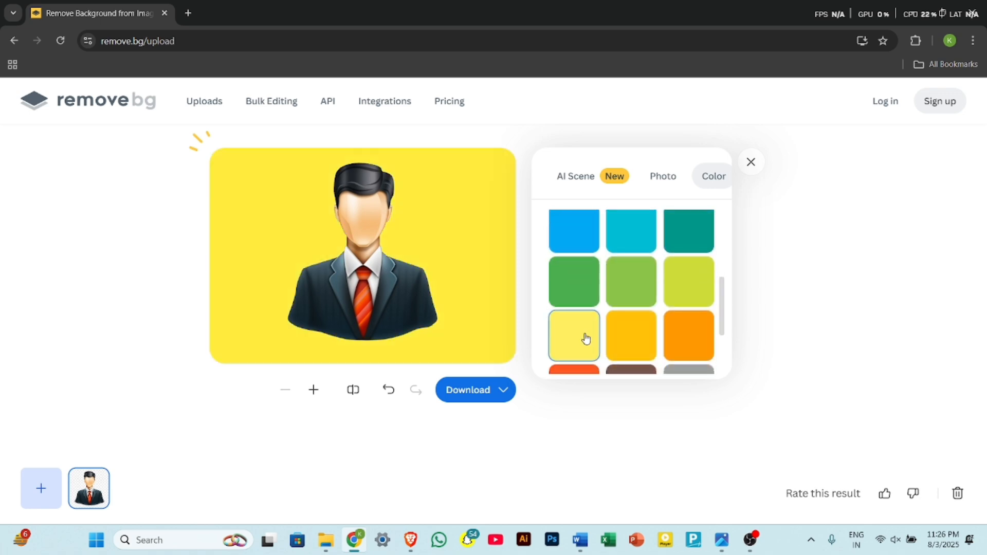
Apply the blue-grey color near the end of the palette as the portrait's background.
{"action": "scroll", "coordinate": [656, 334], "scroll_direction": "down", "scroll_amount": 2}
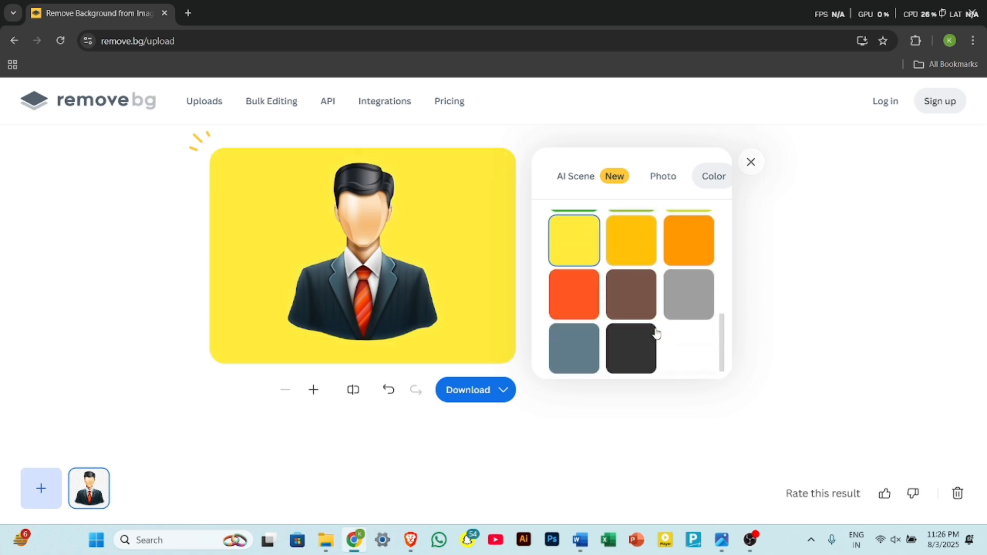
{"action": "scroll", "coordinate": [655, 334], "scroll_direction": "up", "scroll_amount": 1}
{"action": "scroll", "coordinate": [654, 335], "scroll_direction": "down", "scroll_amount": 1}
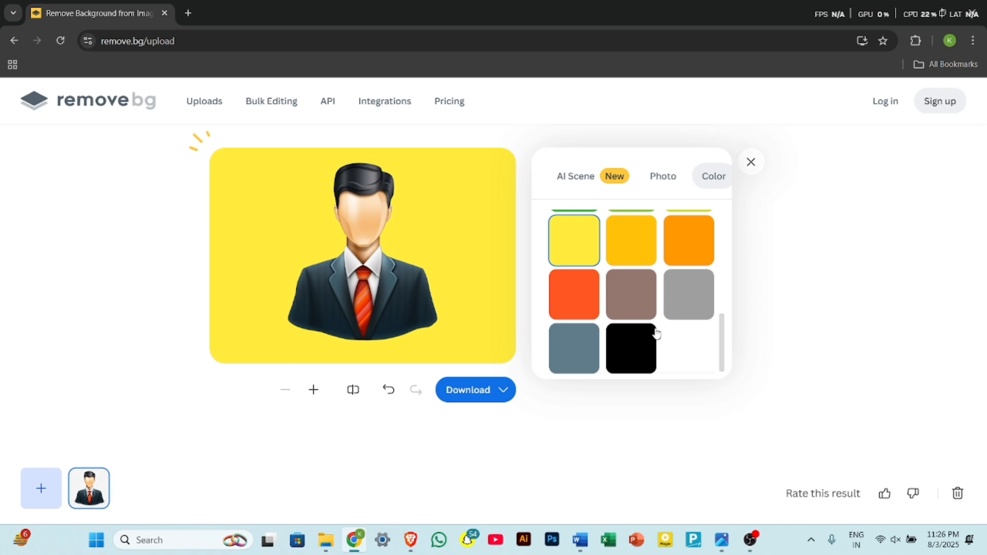
{"action": "left_click", "coordinate": [585, 364]}
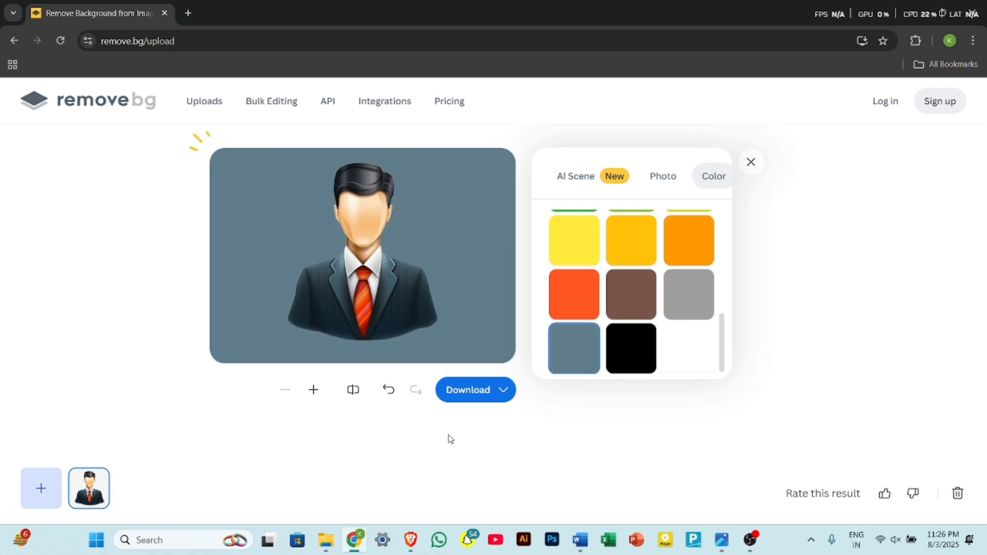
Download the free 595 x 419 preview of the portrait and save the file.
{"action": "left_click", "coordinate": [461, 391]}
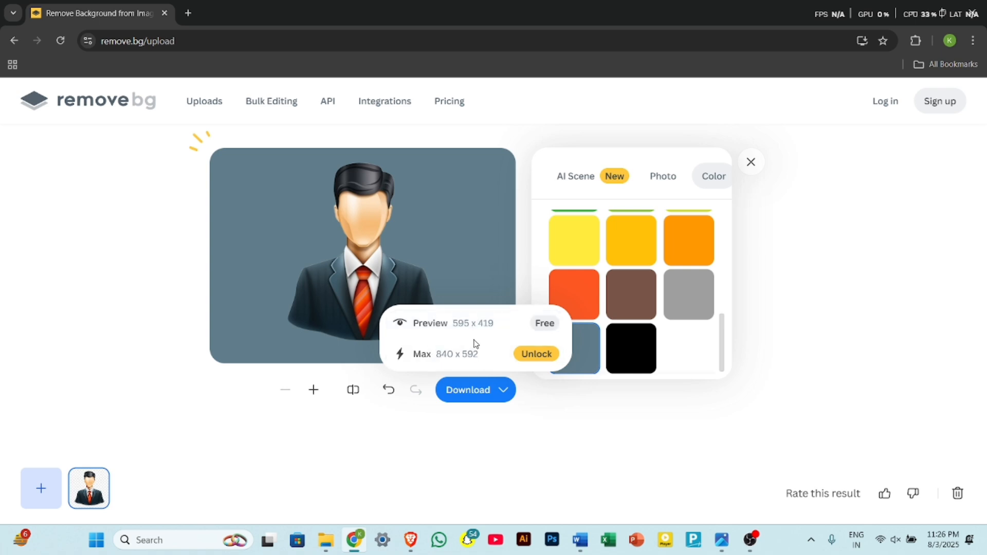
{"action": "left_click", "coordinate": [471, 324]}
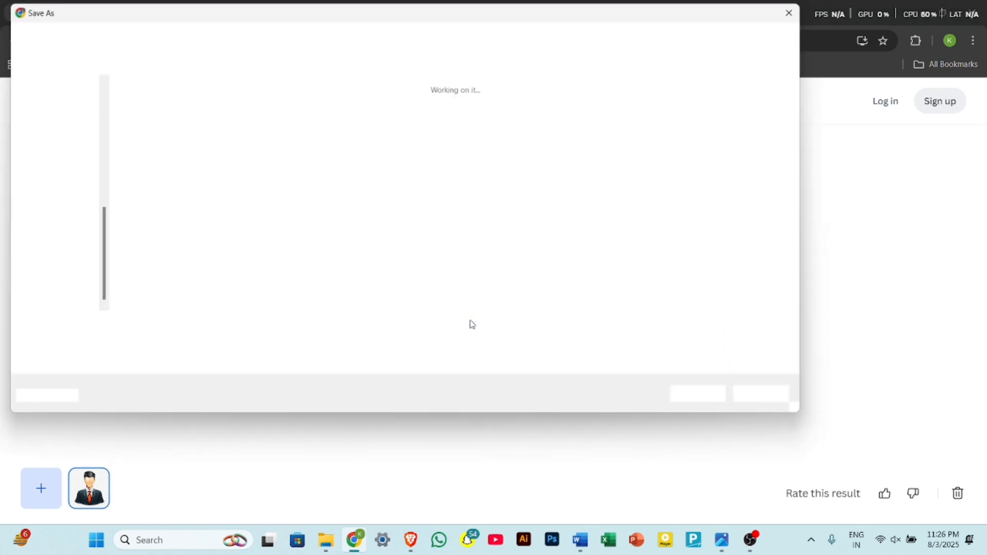
{"action": "left_click", "coordinate": [725, 396]}
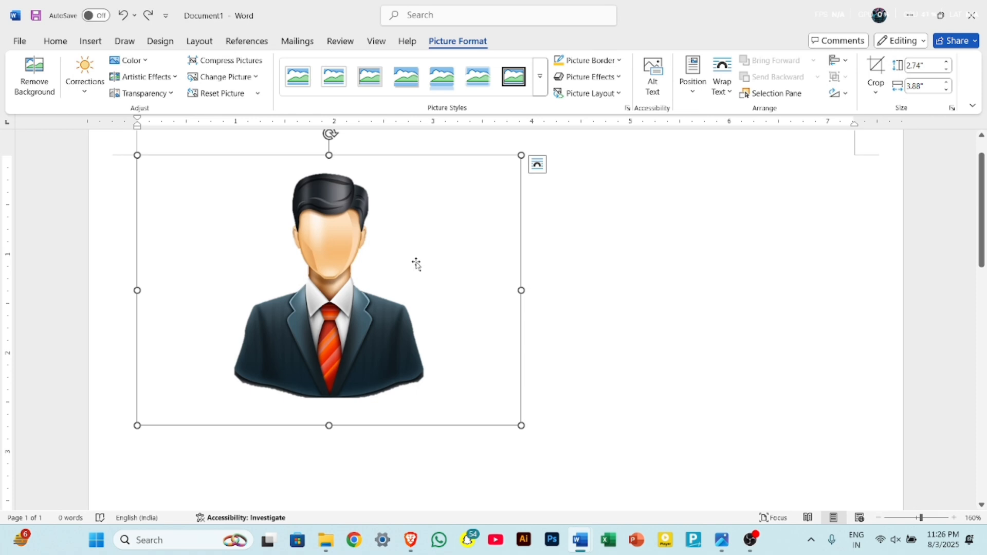
{"action": "left_click", "coordinate": [239, 78]}
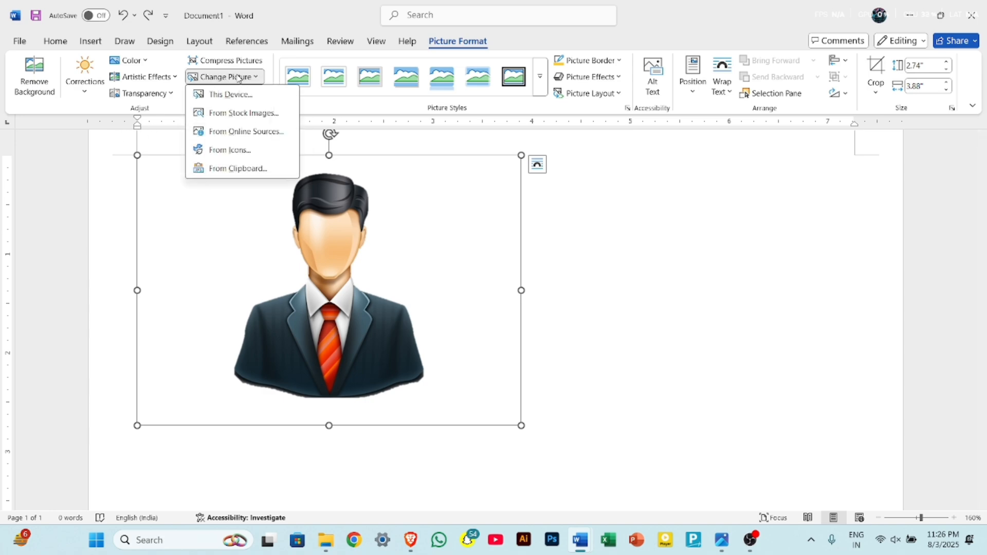
{"action": "left_click", "coordinate": [240, 96]}
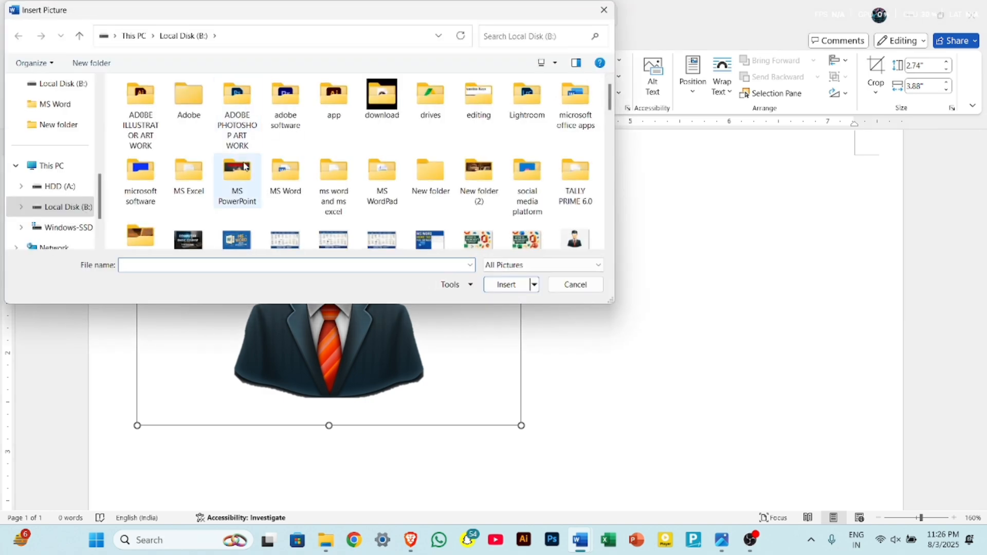
{"action": "scroll", "coordinate": [268, 210], "scroll_direction": "down", "scroll_amount": 5}
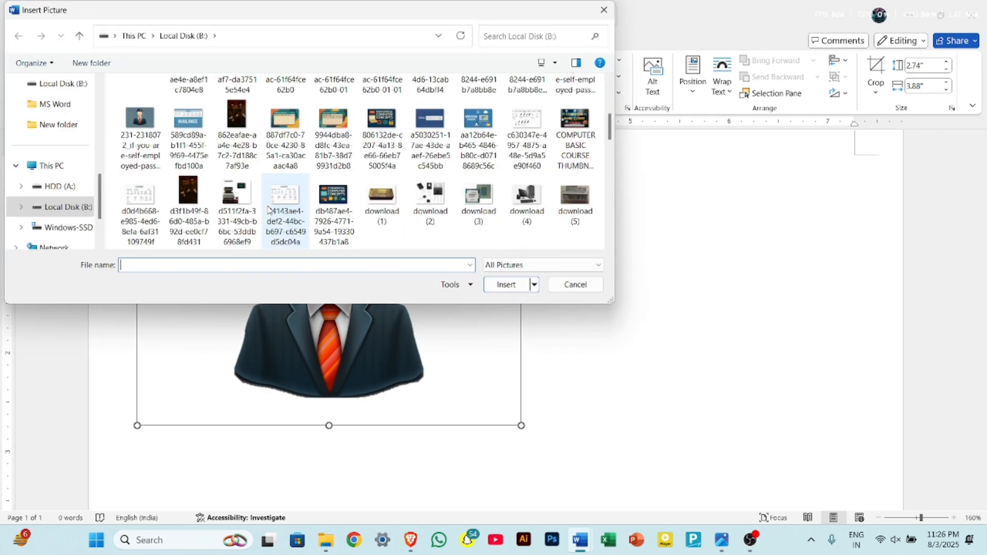
{"action": "left_click", "coordinate": [129, 130]}
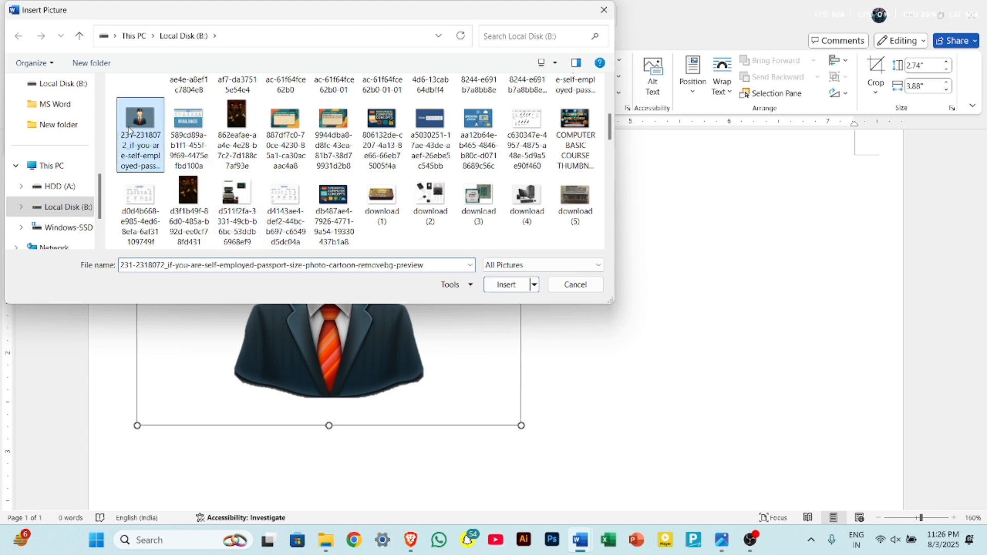
{"action": "left_click", "coordinate": [507, 285]}
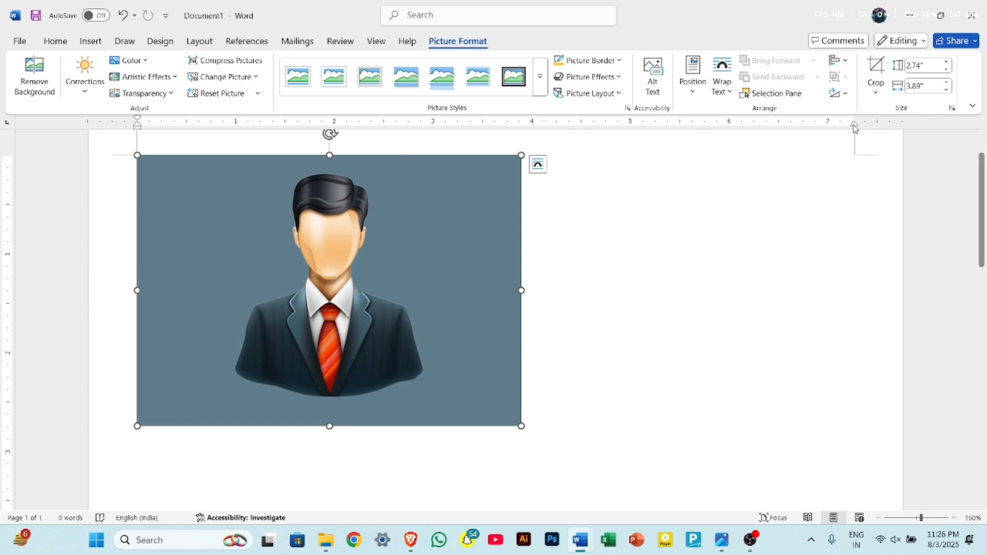
Crop the picture on all four sides around the head and upper chest to about 1.77" high by 1.15" wide.
{"action": "left_click", "coordinate": [877, 69]}
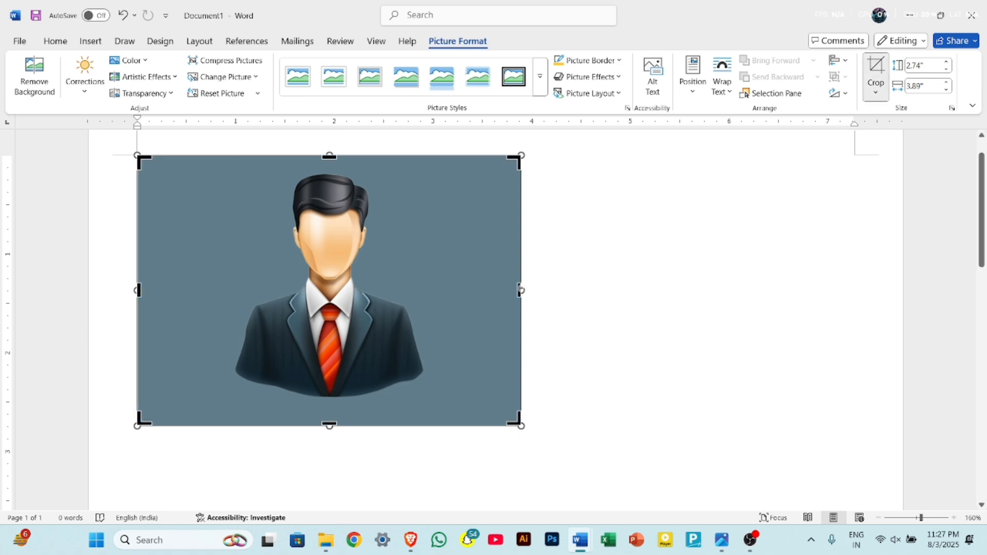
{"action": "left_click_drag", "start_coordinate": [519, 290], "coordinate": [393, 291]}
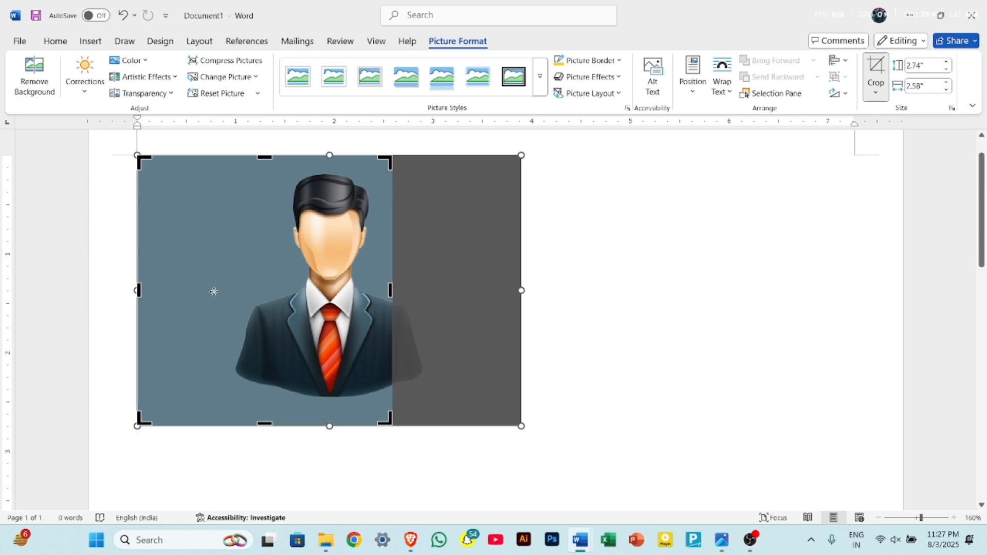
{"action": "left_click_drag", "start_coordinate": [138, 291], "coordinate": [274, 291]}
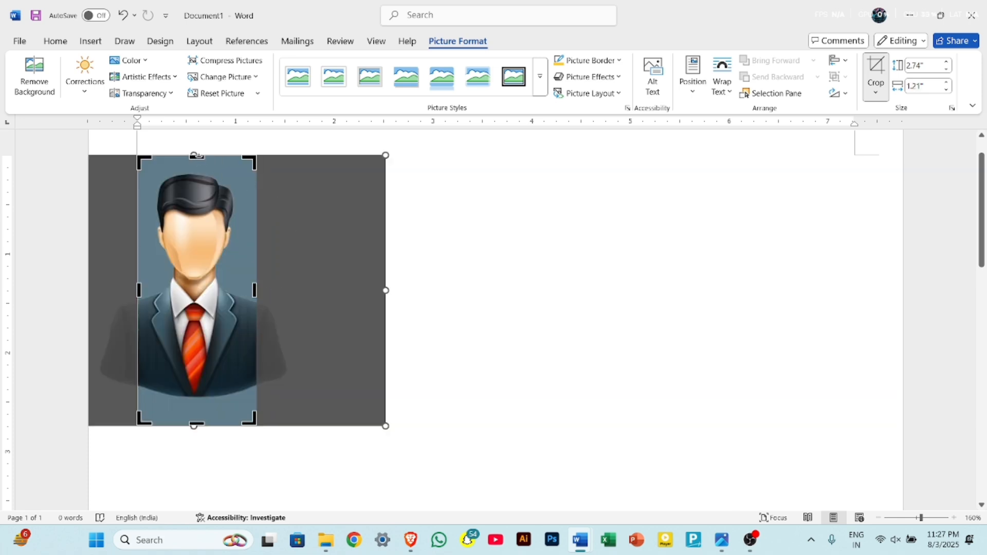
{"action": "left_click_drag", "start_coordinate": [196, 156], "coordinate": [196, 165]}
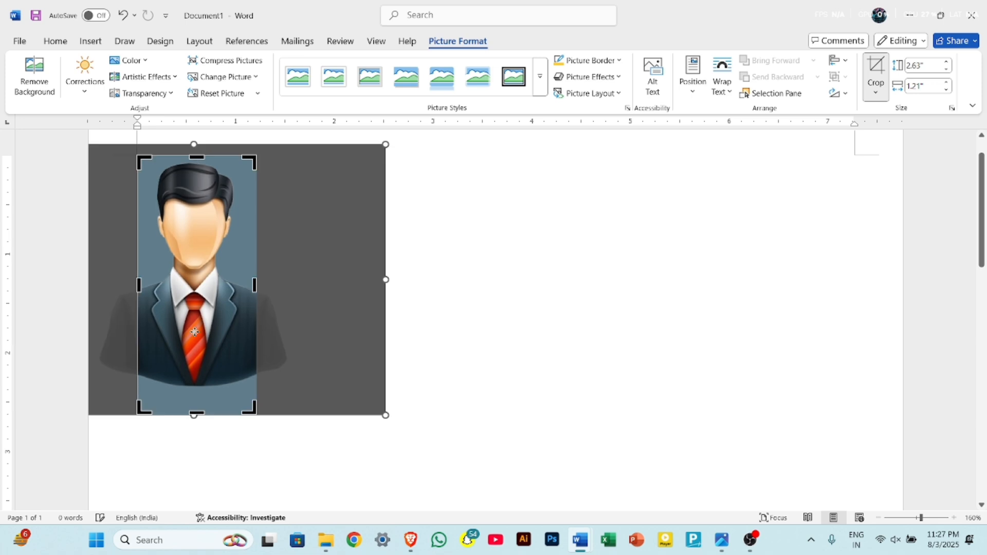
{"action": "left_click_drag", "start_coordinate": [194, 414], "coordinate": [201, 331]}
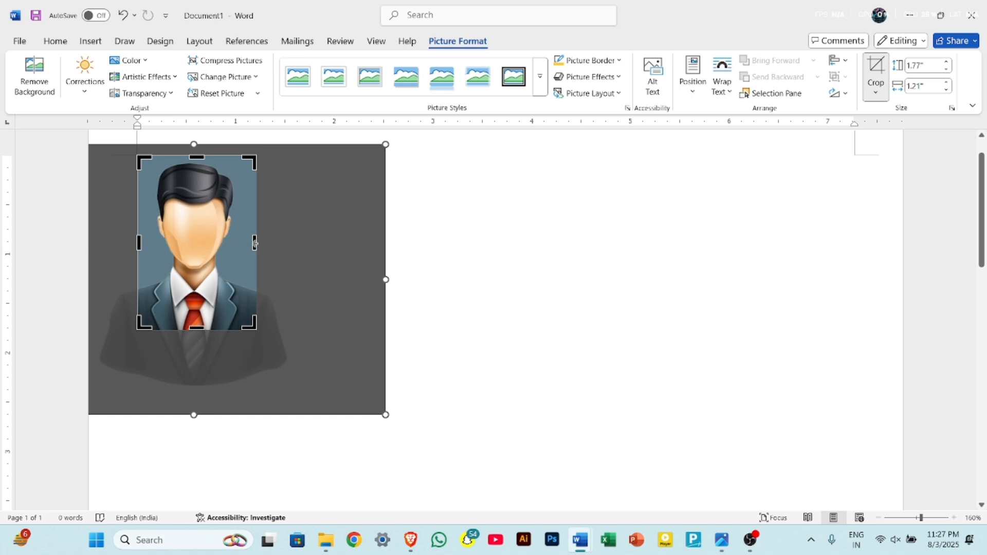
{"action": "left_click_drag", "start_coordinate": [254, 243], "coordinate": [252, 244]}
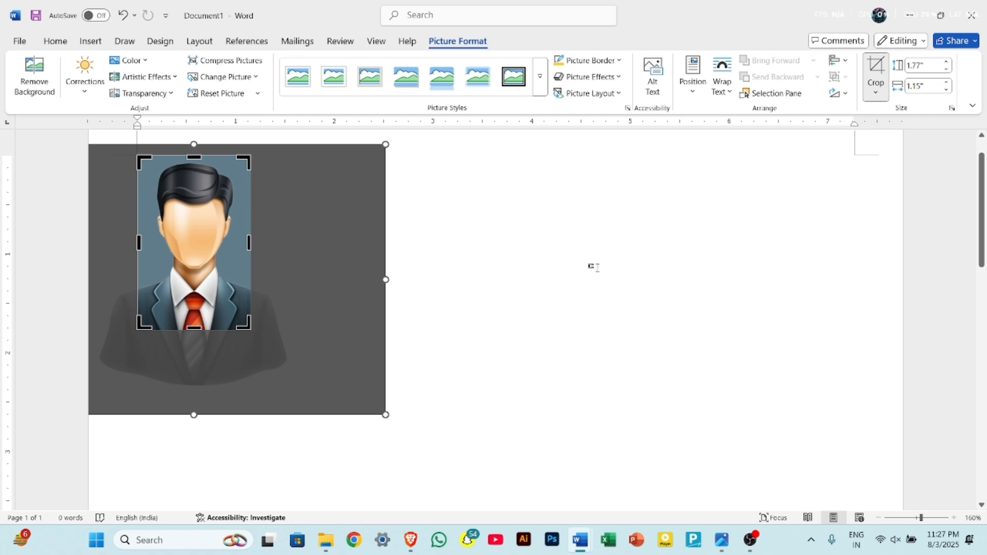
{"action": "left_click", "coordinate": [507, 282]}
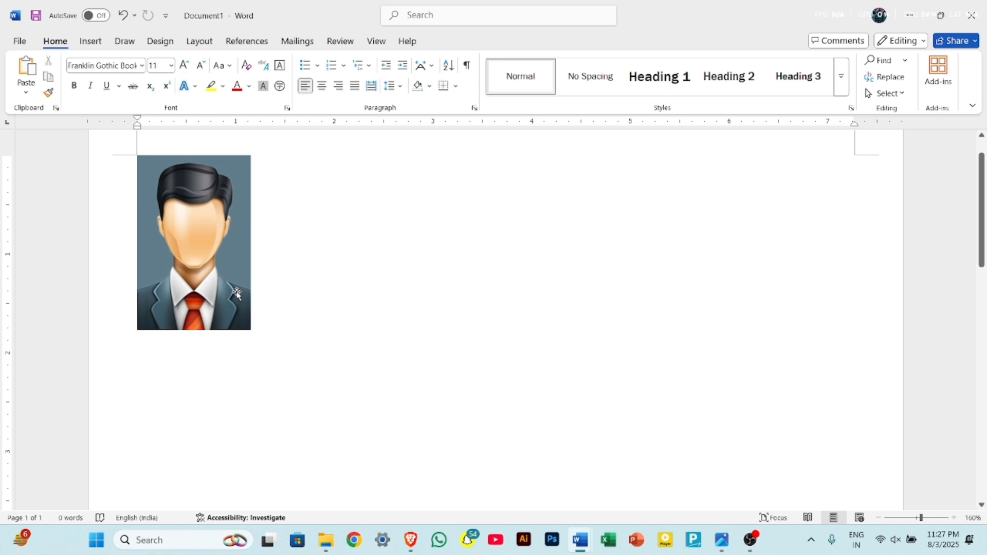
Set the cropped portrait's height to 1.68".
{"action": "left_click", "coordinate": [215, 252]}
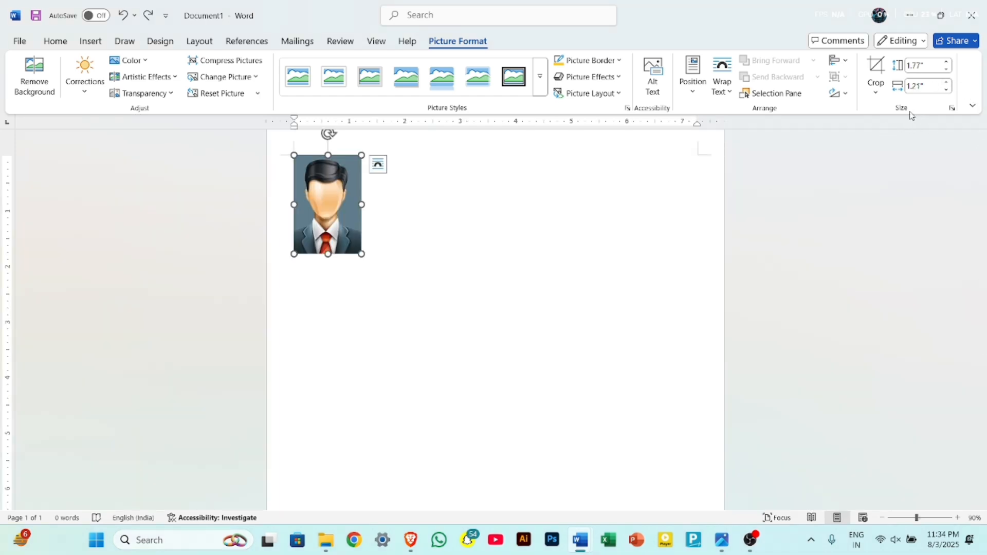
{"action": "left_click", "coordinate": [930, 63]}
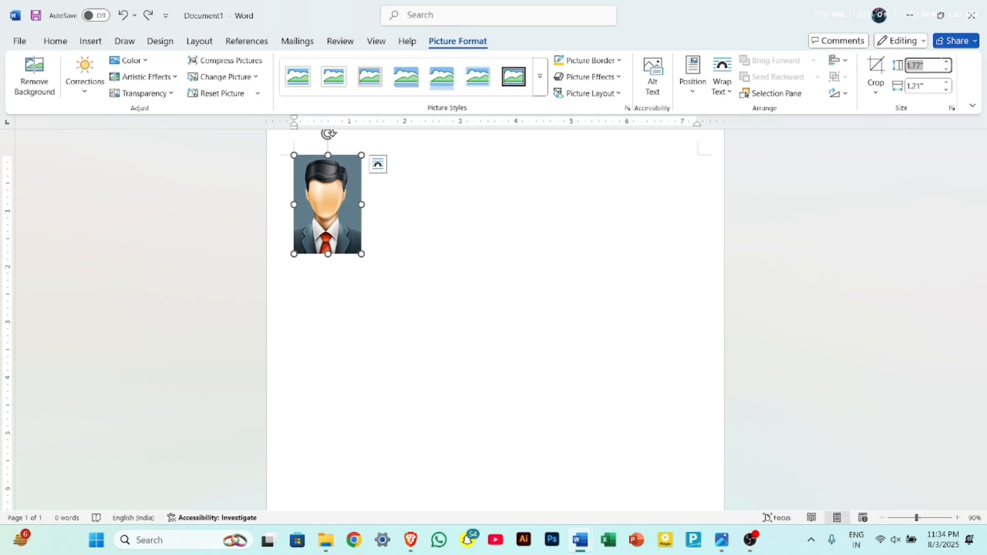
{"action": "key", "text": "BackSpace"}
{"action": "type", "text": "1.68"}
{"action": "key", "text": "Return"}
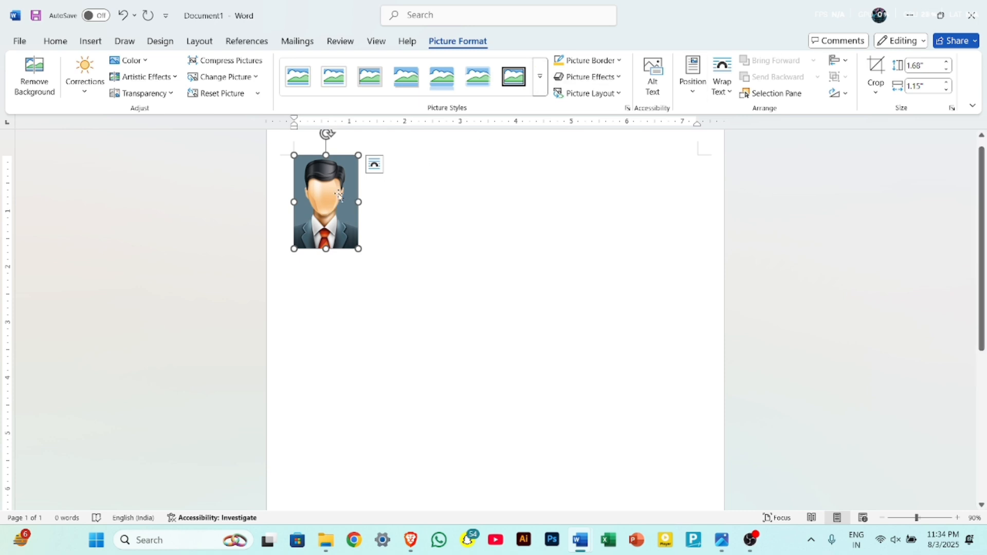
Add a black border with a 1½ pt weight around the cropped portrait.
{"action": "left_click", "coordinate": [616, 68]}
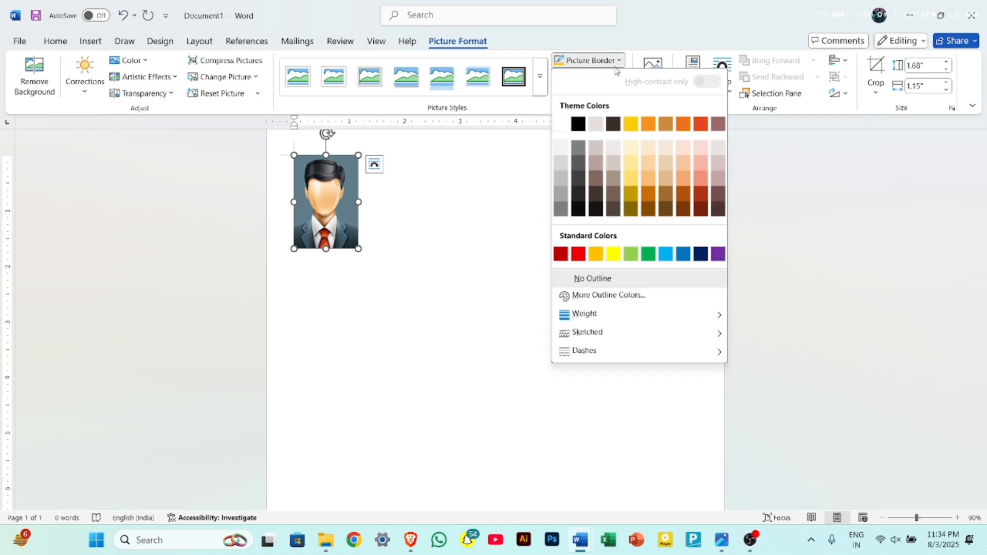
{"action": "left_click", "coordinate": [579, 125]}
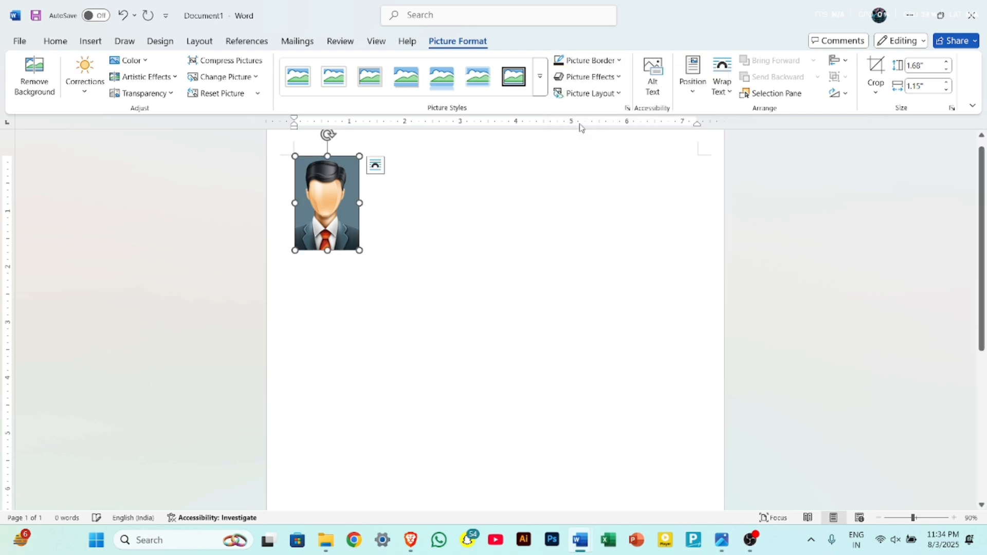
{"action": "left_click", "coordinate": [619, 61]}
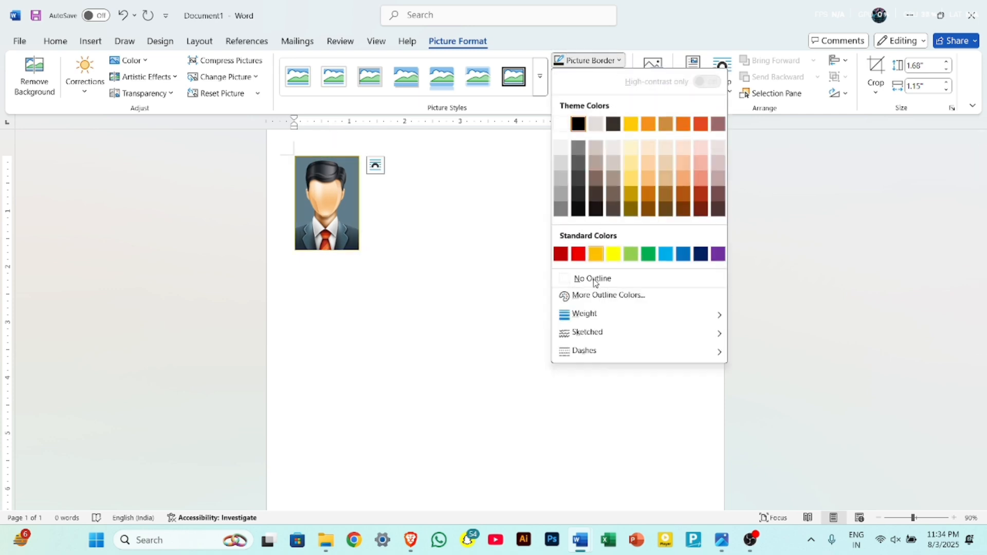
{"action": "mouse_move", "coordinate": [609, 323]}
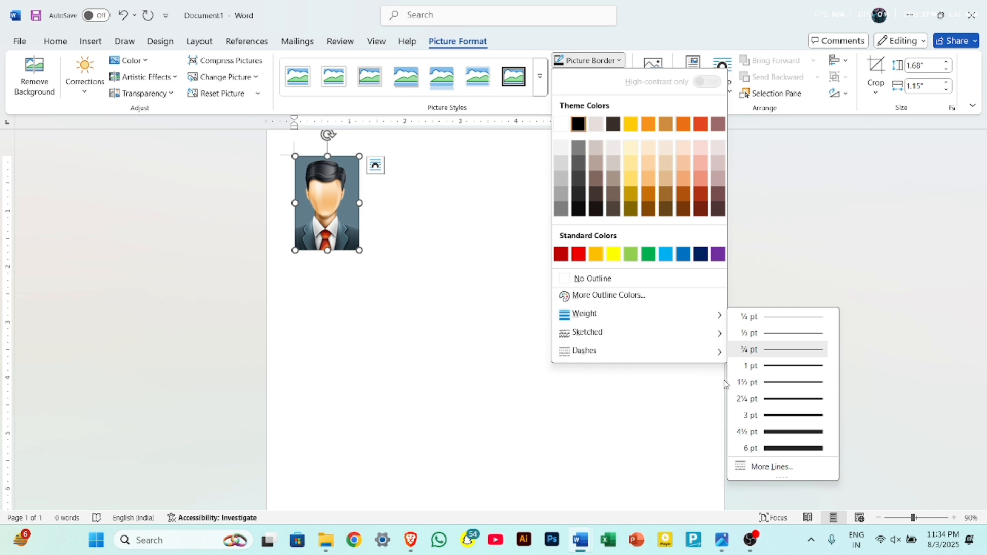
{"action": "left_click", "coordinate": [784, 387]}
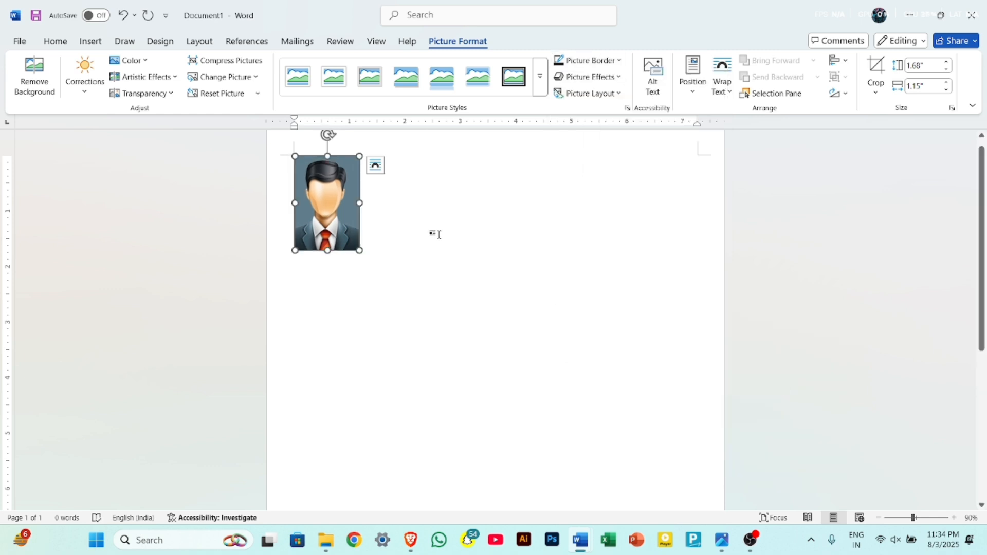
Copy the bordered portrait and paste two copies next to it on the same line.
{"action": "left_click", "coordinate": [392, 227]}
{"action": "left_click", "coordinate": [346, 229]}
{"action": "left_click", "coordinate": [388, 203]}
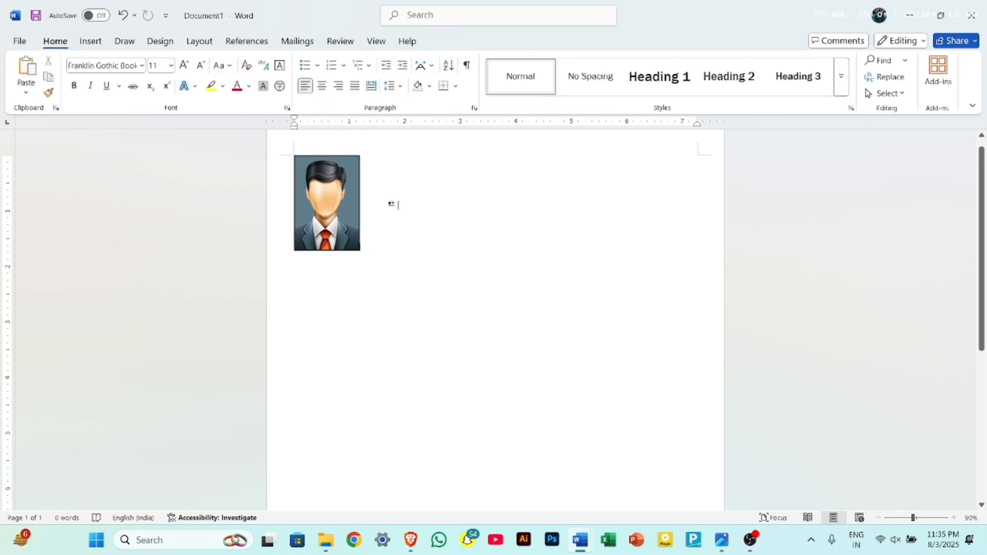
{"action": "key", "text": "ctrl+v"}
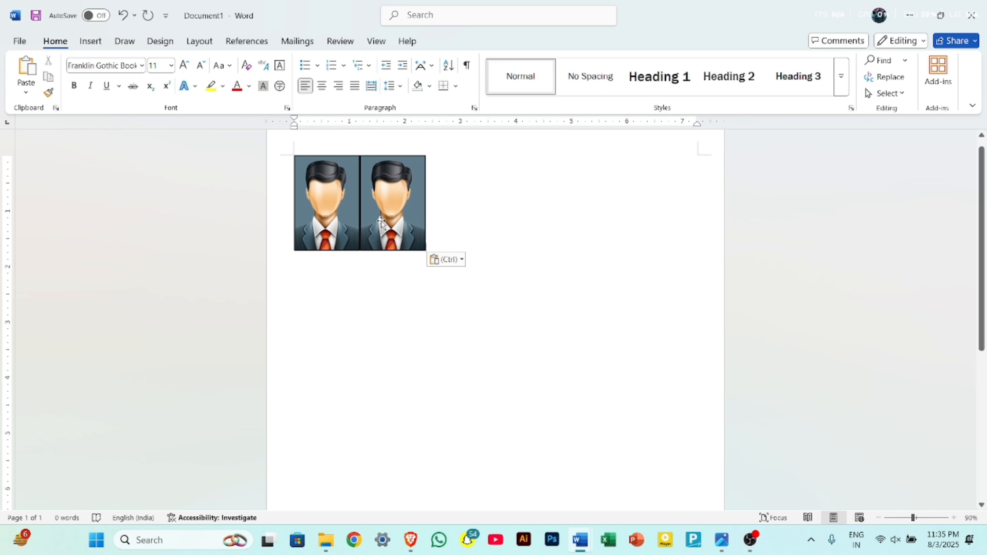
{"action": "left_click", "coordinate": [381, 221]}
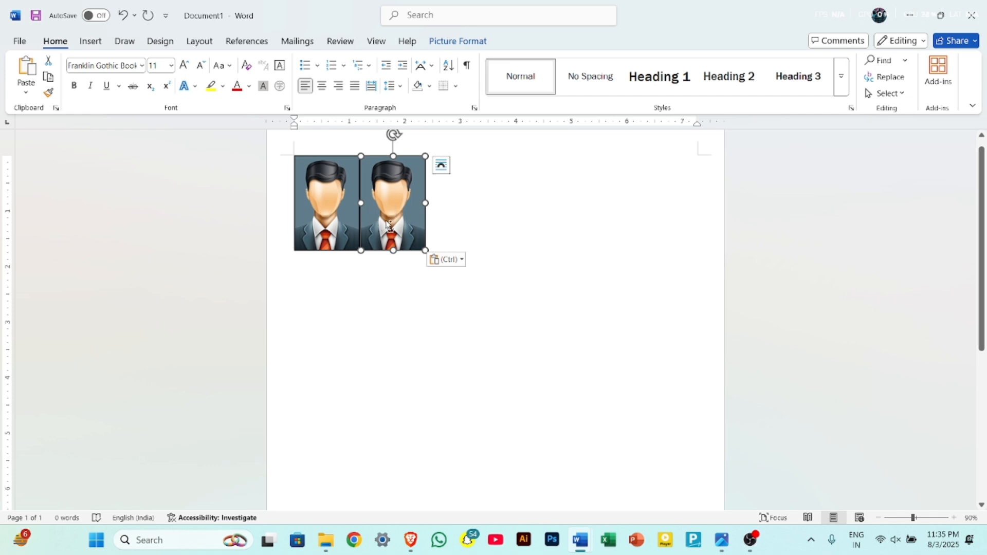
{"action": "key", "text": "ctrl"}
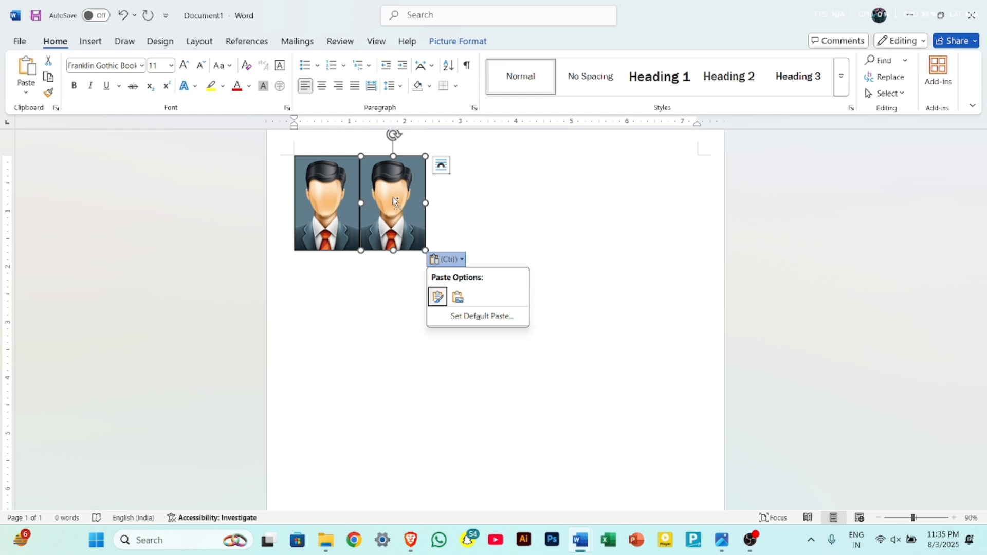
{"action": "key", "text": "Escape"}
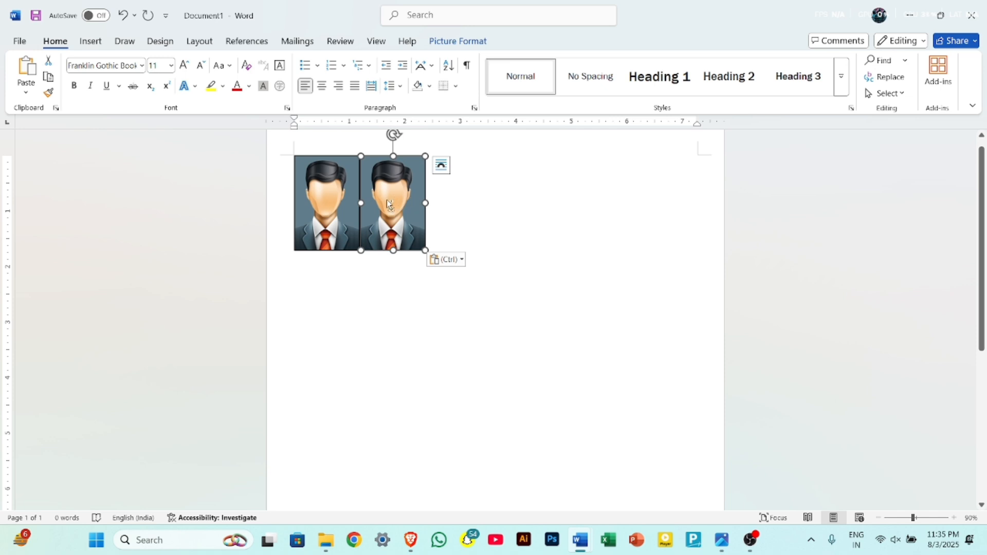
{"action": "key", "text": "ctrl+v"}
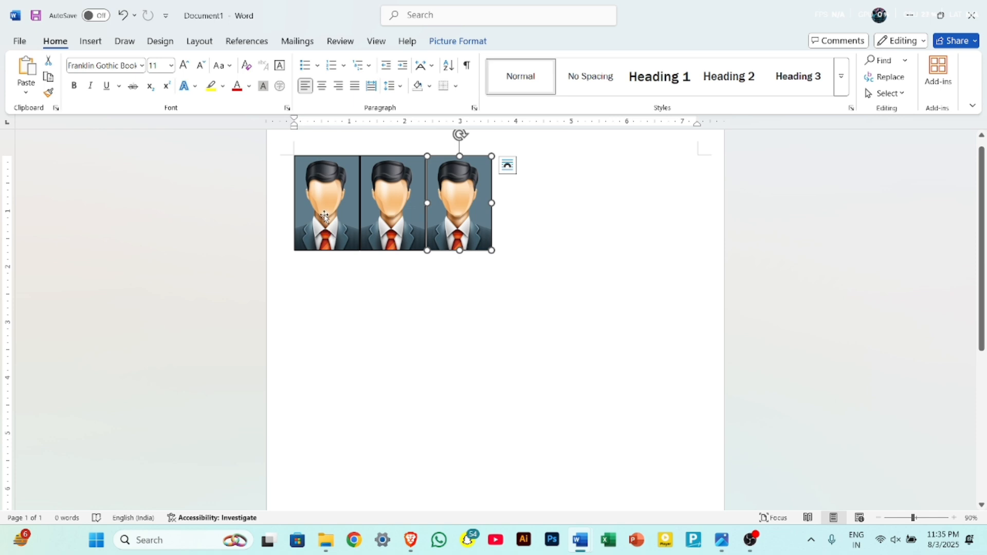
Set the text wrapping of the last portrait in the row to Tight.
{"action": "left_click", "coordinate": [485, 276]}
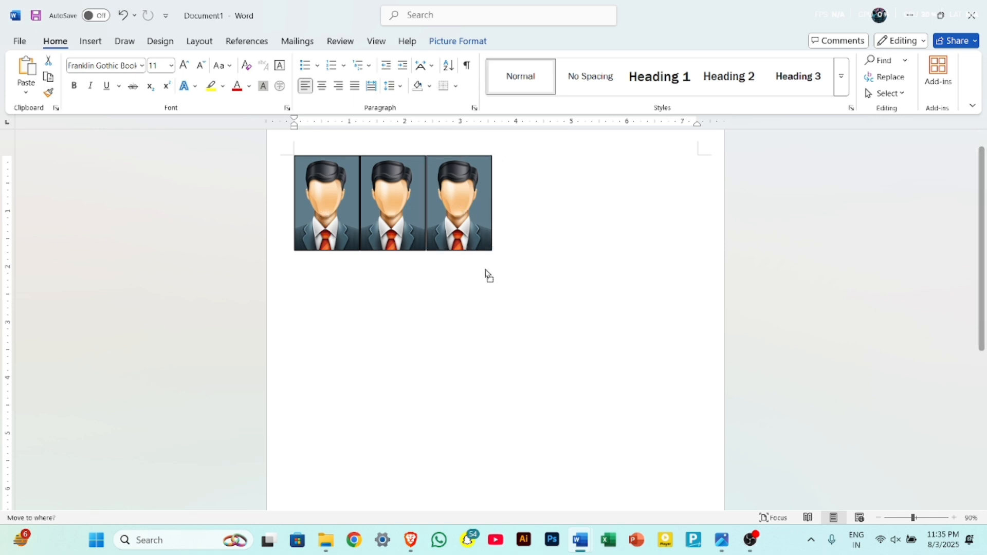
{"action": "left_click", "coordinate": [472, 221]}
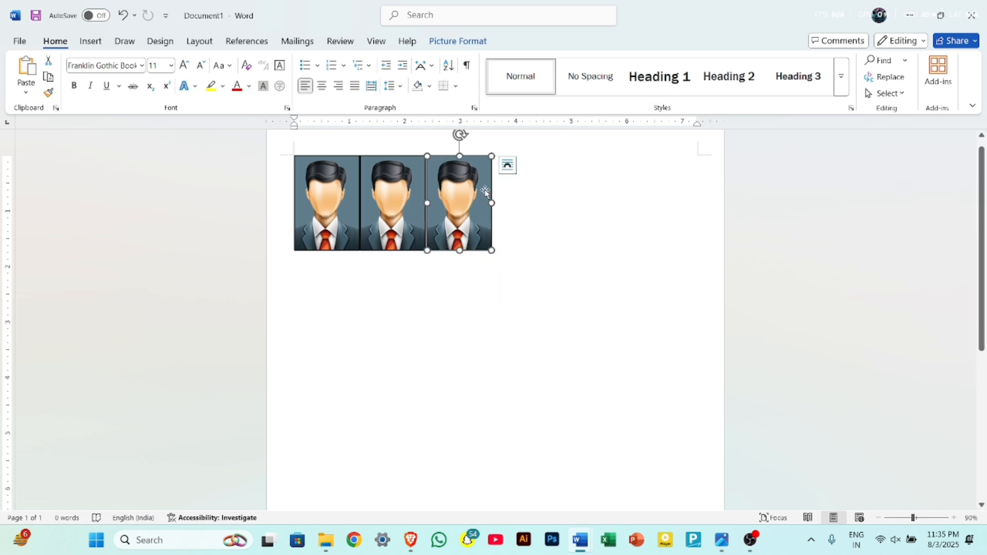
{"action": "left_click", "coordinate": [455, 41]}
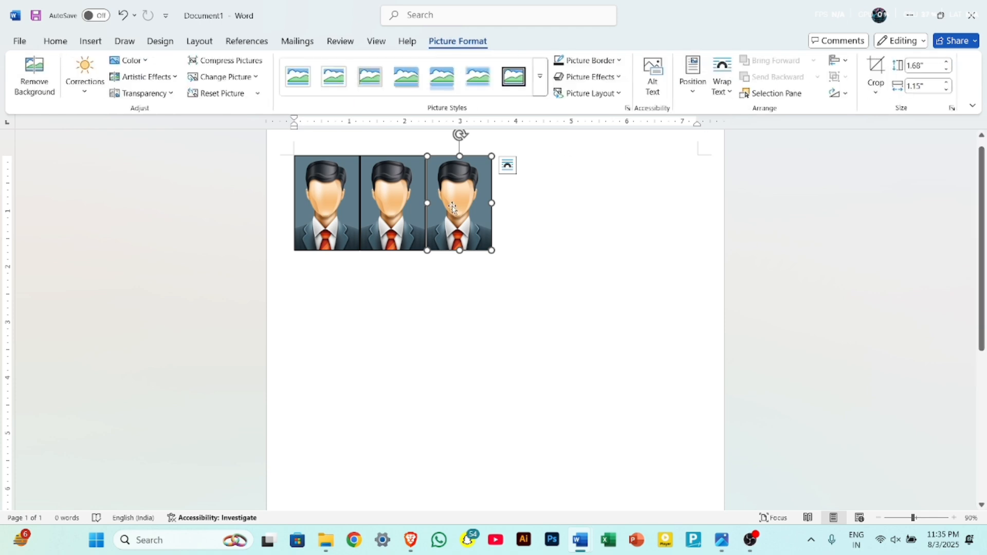
{"action": "left_click", "coordinate": [724, 92]}
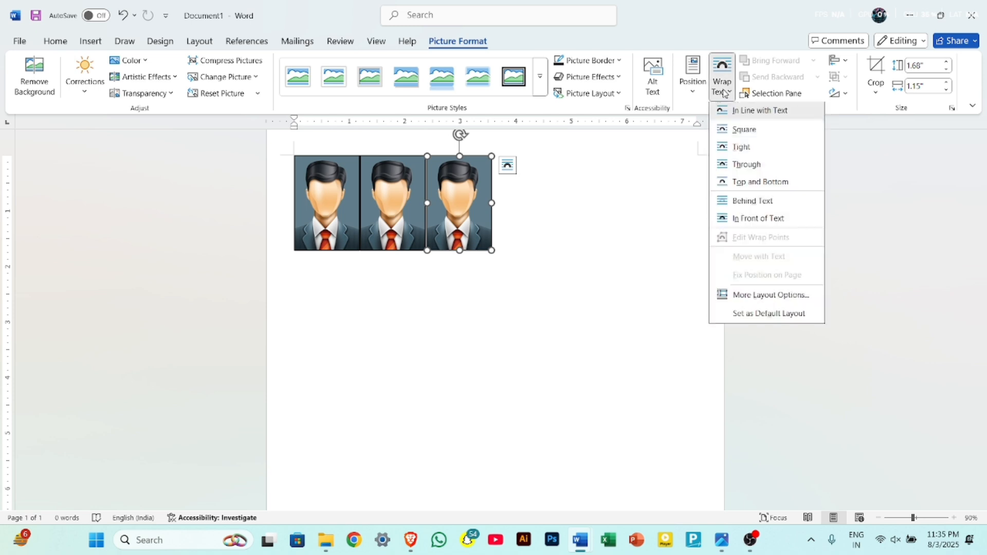
{"action": "left_click", "coordinate": [766, 149]}
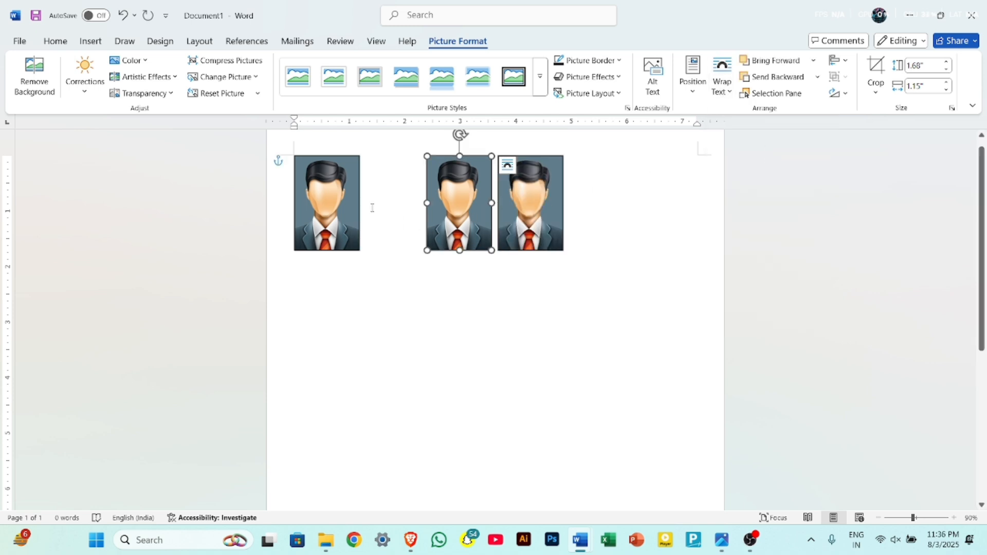
Apply Tight text wrapping to the remaining portraits so that each one can be moved freely.
{"action": "left_click", "coordinate": [341, 207]}
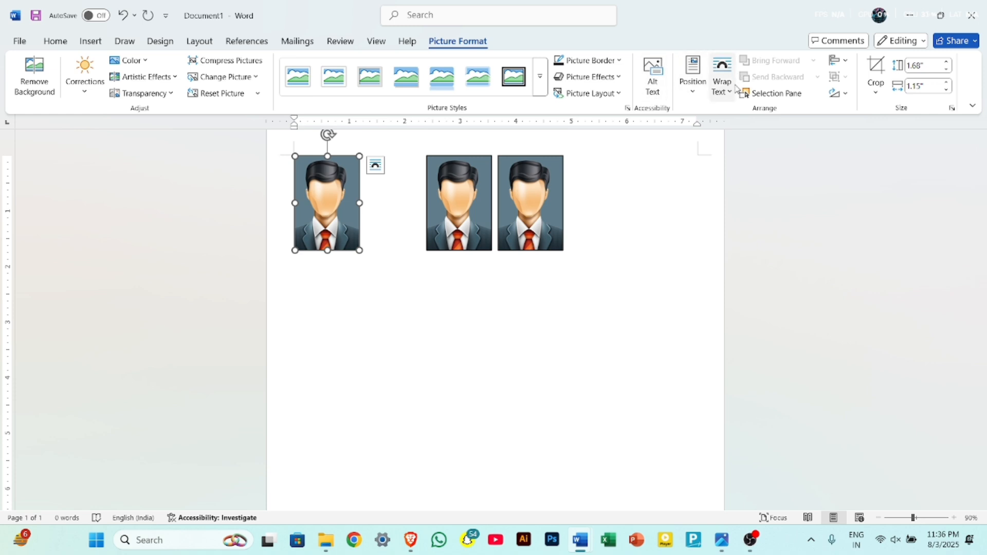
{"action": "left_click", "coordinate": [735, 88]}
{"action": "left_click", "coordinate": [752, 164]}
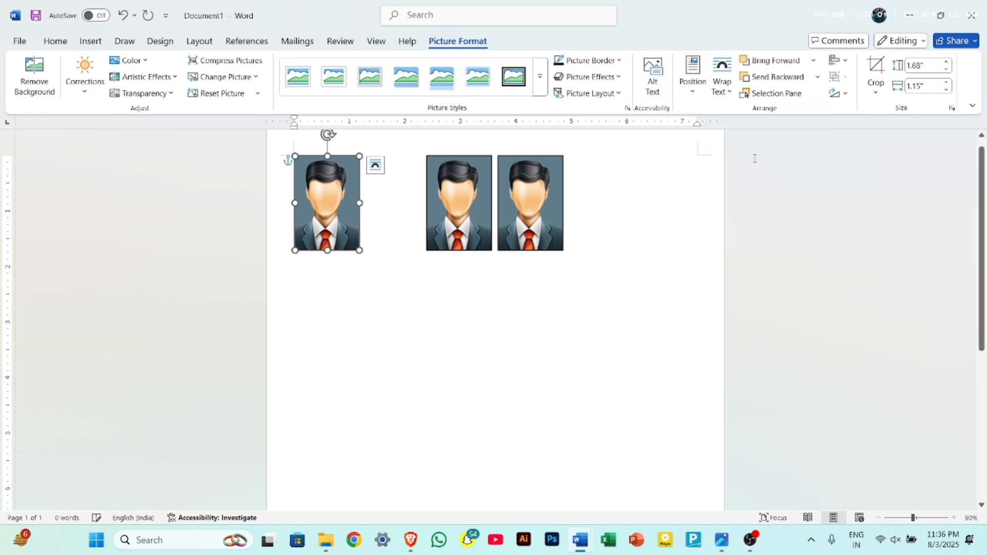
{"action": "left_click", "coordinate": [517, 230]}
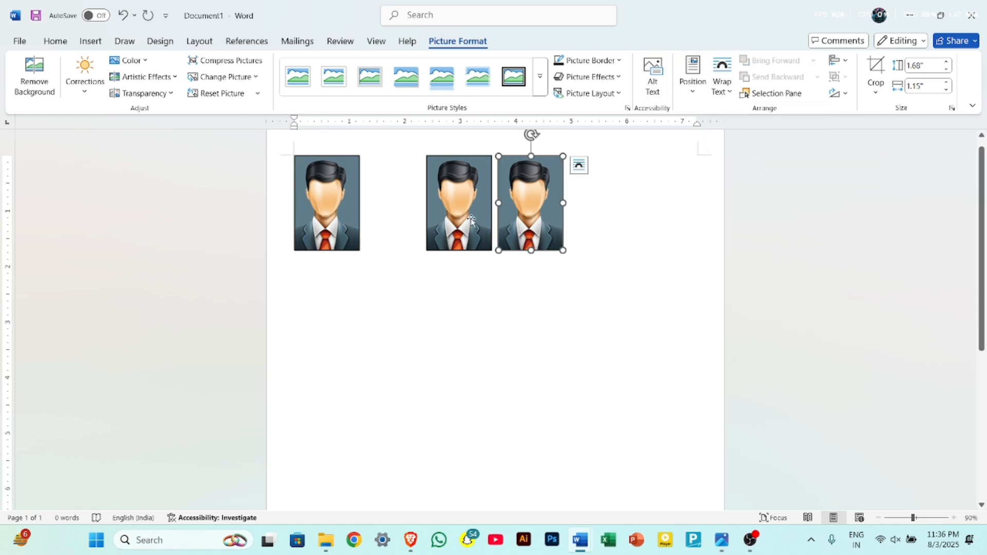
{"action": "left_click", "coordinate": [472, 221]}
{"action": "left_click", "coordinate": [722, 82]}
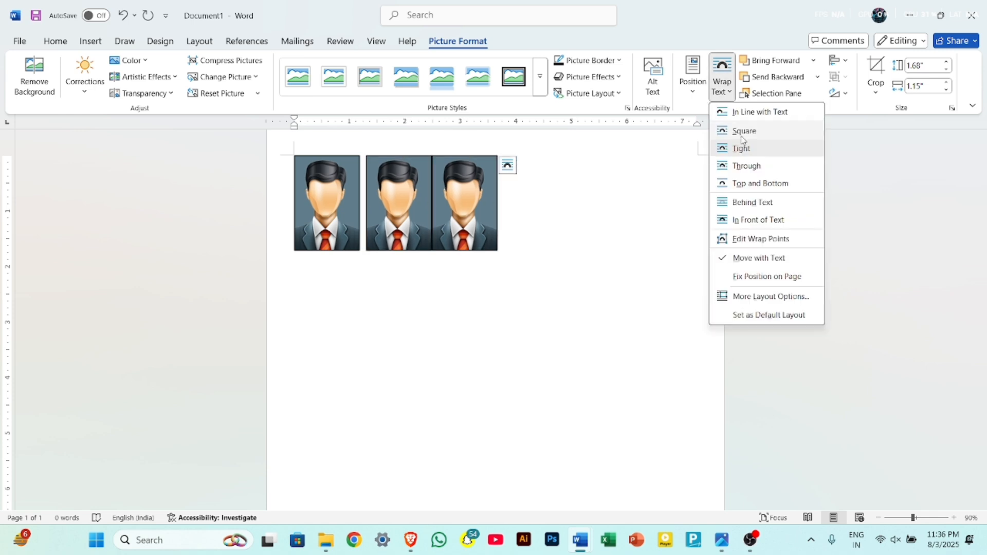
{"action": "left_click", "coordinate": [742, 148]}
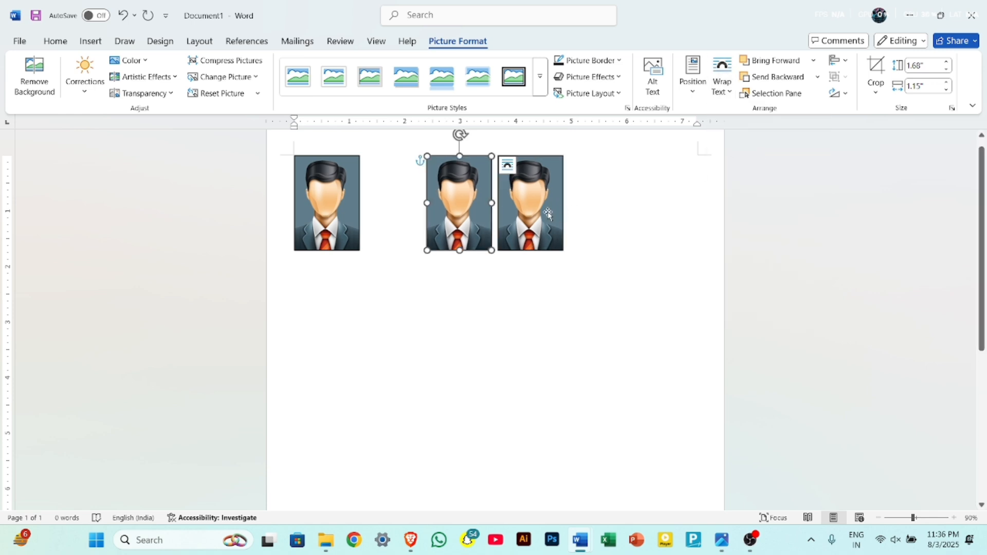
{"action": "left_click", "coordinate": [608, 224]}
{"action": "left_click", "coordinate": [532, 245]}
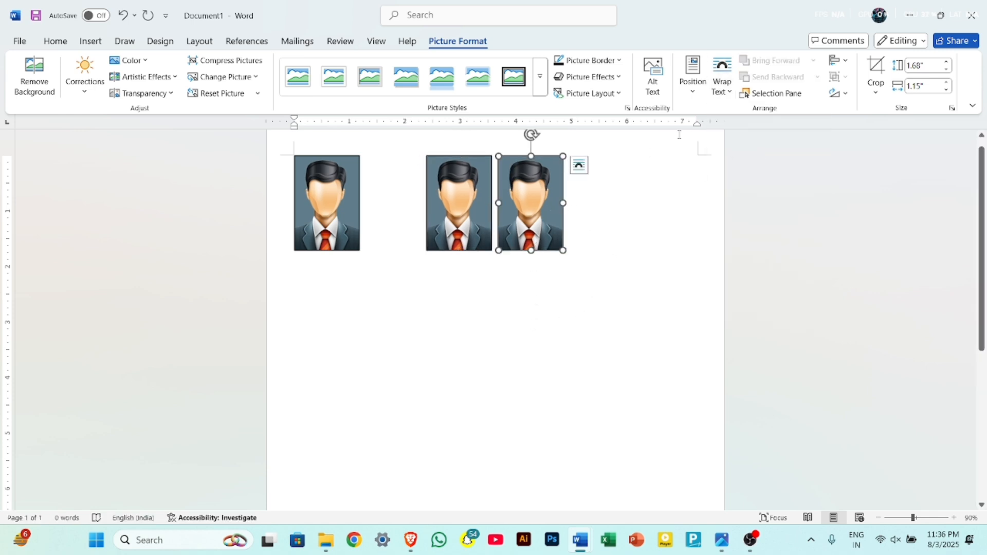
{"action": "left_click", "coordinate": [722, 82]}
{"action": "left_click", "coordinate": [742, 148]}
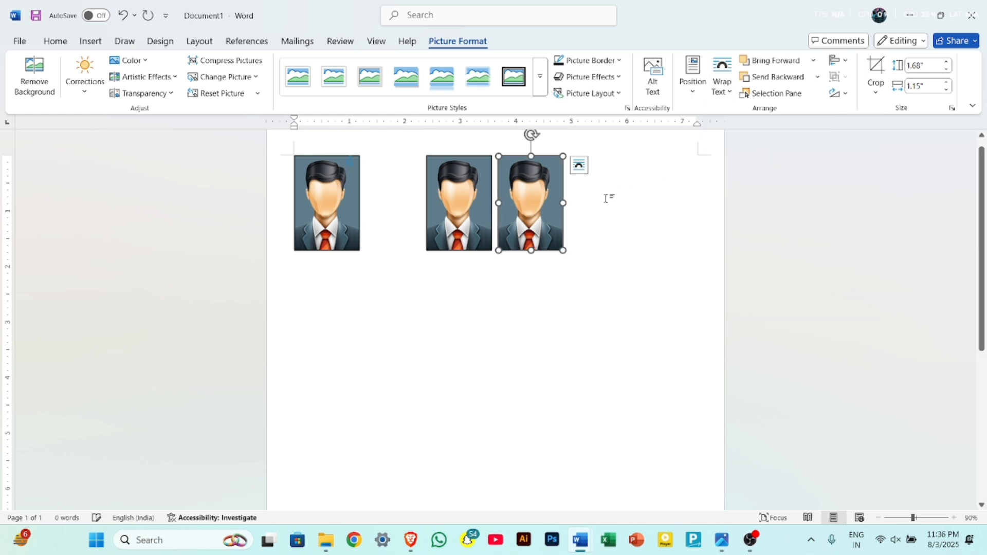
Line up the three portraits with small gaps and duplicate them to extend the row to five portraits ending at the page's right margin.
{"action": "left_click_drag", "start_coordinate": [531, 227], "coordinate": [559, 236]}
{"action": "left_click_drag", "start_coordinate": [466, 226], "coordinate": [418, 208]}
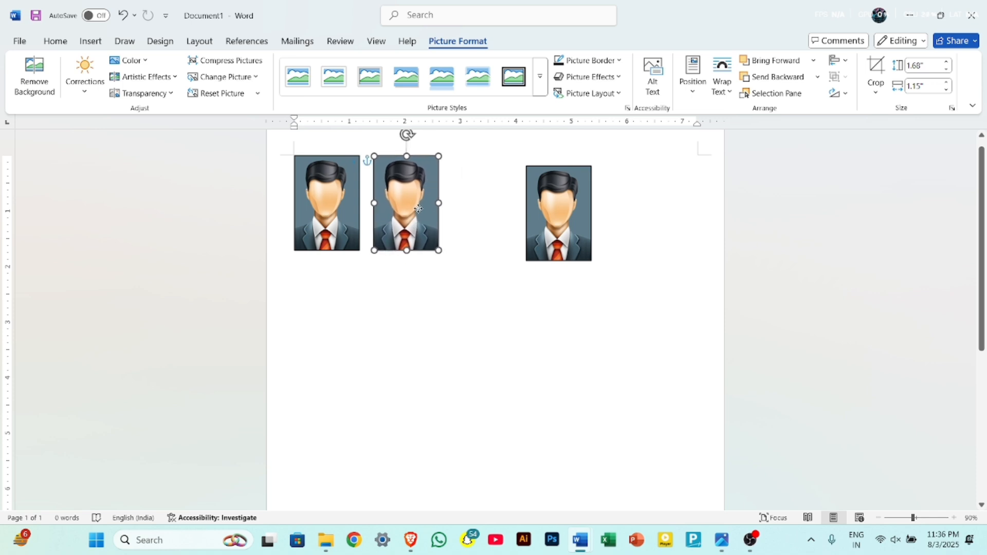
{"action": "left_click_drag", "start_coordinate": [567, 201], "coordinate": [494, 193]}
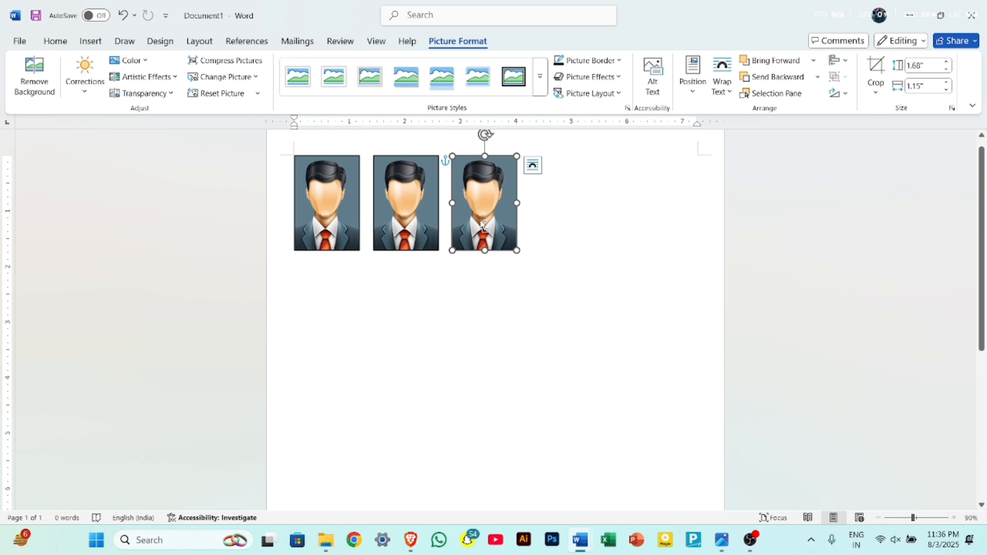
{"action": "left_click_drag", "start_coordinate": [483, 227], "coordinate": [647, 223]}
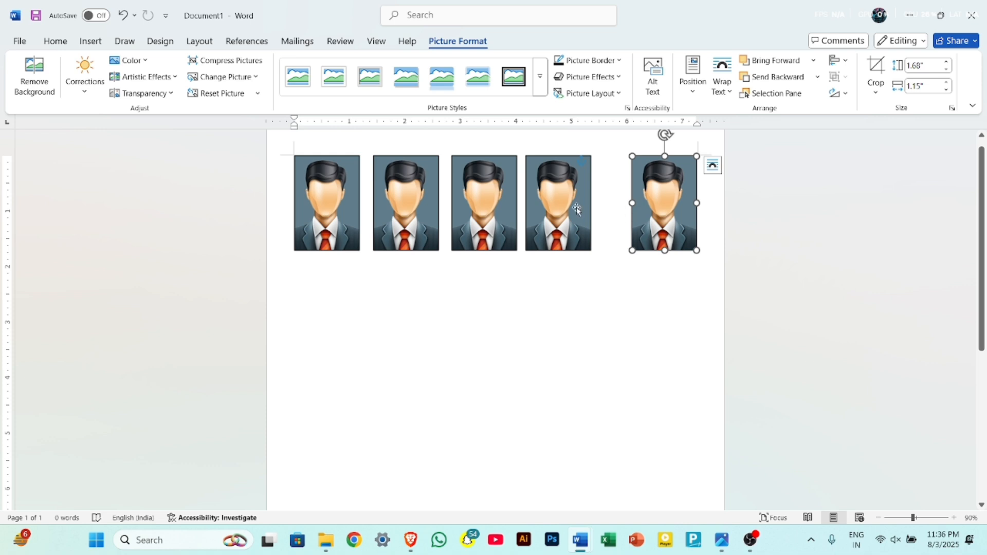
Adjust the positions of the second, third and fourth portraits to space all five evenly between the page margins.
{"action": "left_click_drag", "start_coordinate": [576, 210], "coordinate": [600, 209]}
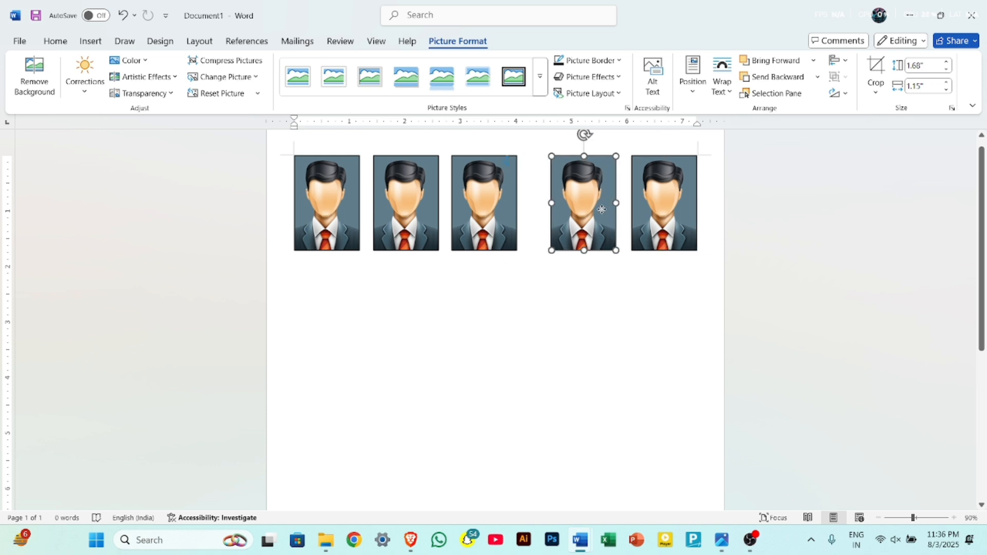
{"action": "left_click_drag", "start_coordinate": [502, 212], "coordinate": [520, 211]}
{"action": "mouse_move", "coordinate": [415, 213]}
{"action": "left_mouse_down"}
{"action": "mouse_move", "coordinate": [431, 210]}
{"action": "mouse_move", "coordinate": [422, 211]}
{"action": "left_mouse_up"}
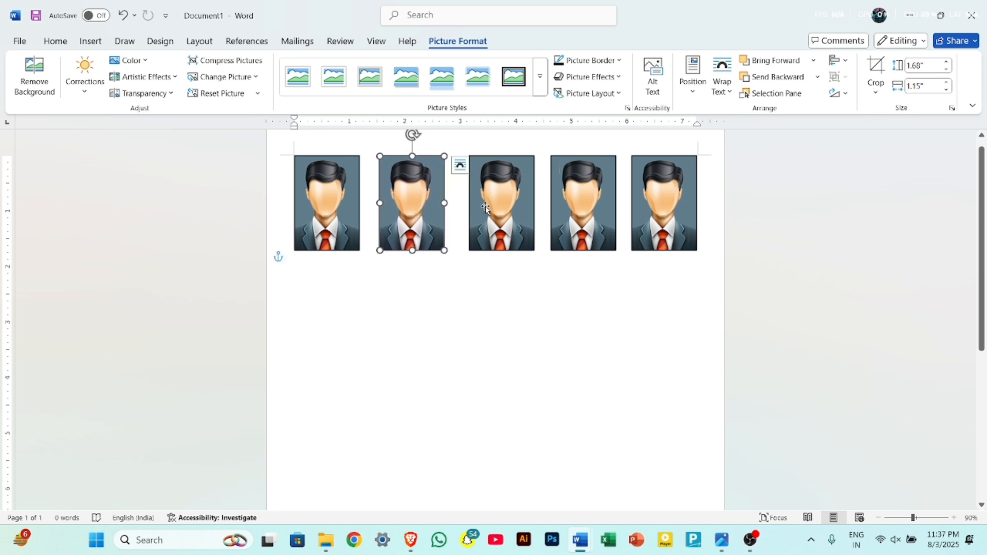
{"action": "left_click", "coordinate": [486, 208]}
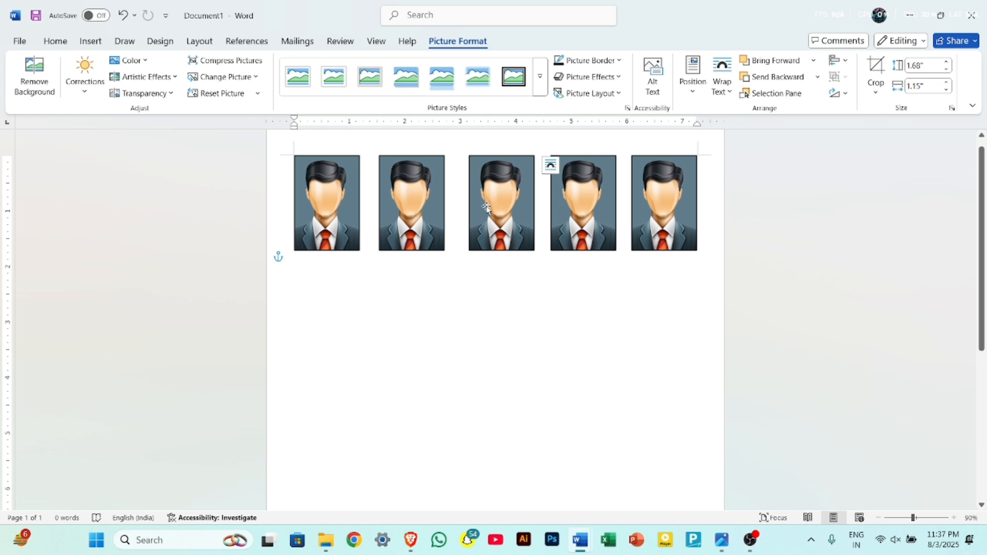
{"action": "left_click_drag", "start_coordinate": [486, 207], "coordinate": [482, 207]}
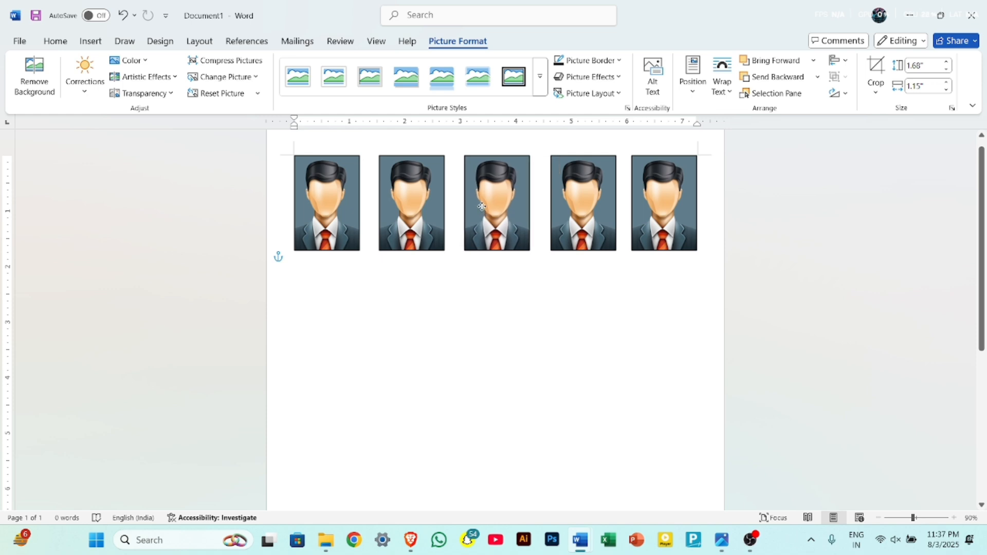
{"action": "left_click_drag", "start_coordinate": [581, 205], "coordinate": [578, 205]}
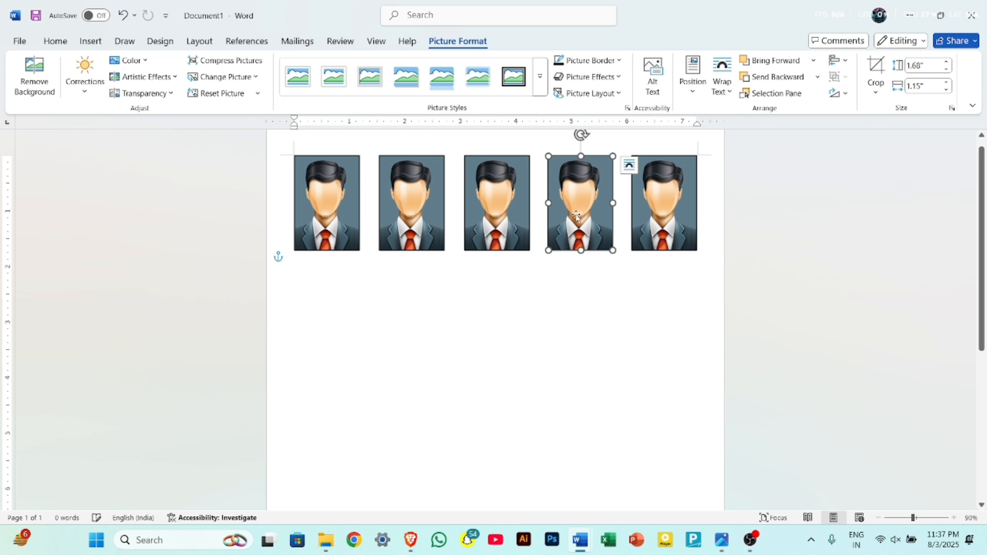
{"action": "left_click", "coordinate": [552, 335]}
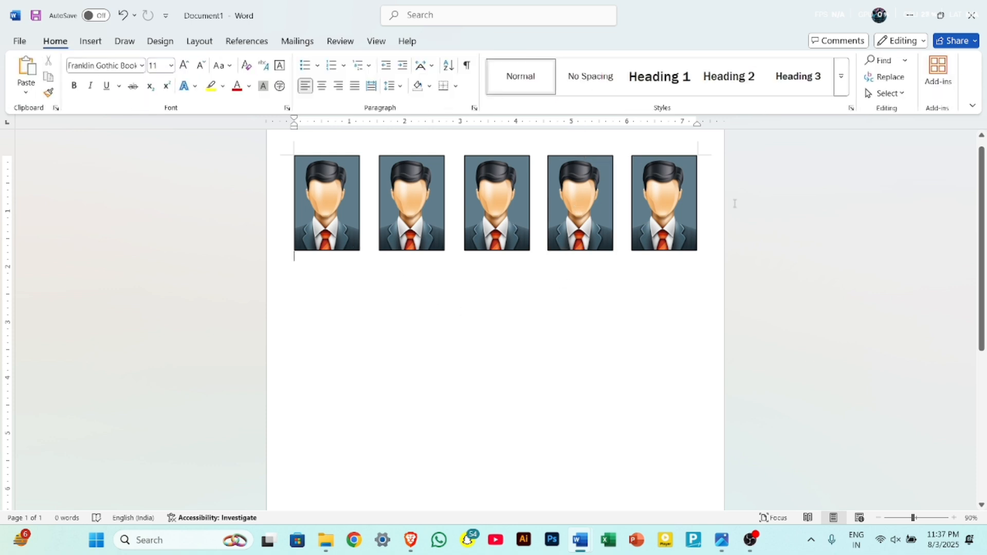
Select all five portraits in the row and group them into a single object.
{"action": "scroll", "coordinate": [557, 266], "scroll_direction": "down", "scroll_amount": 1}
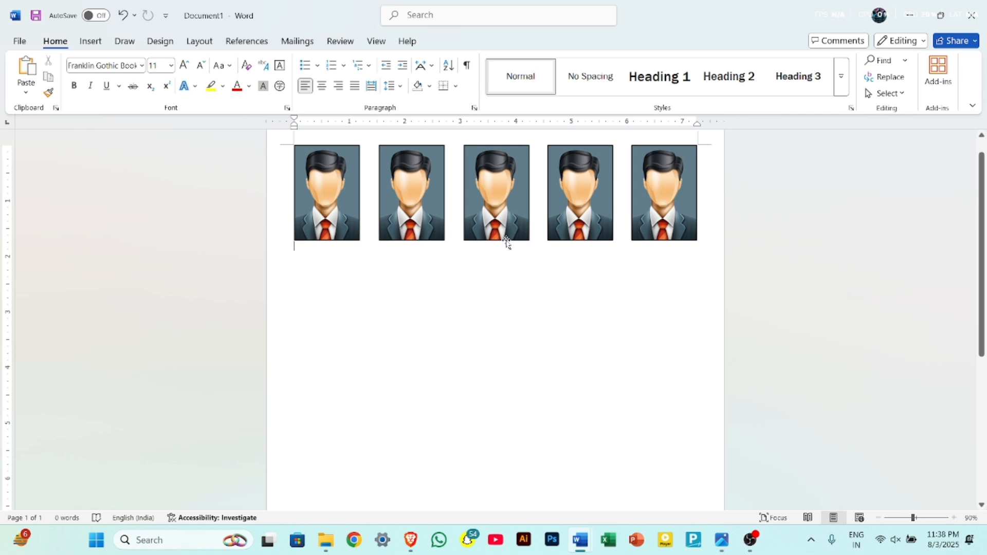
{"action": "left_click", "coordinate": [315, 206]}
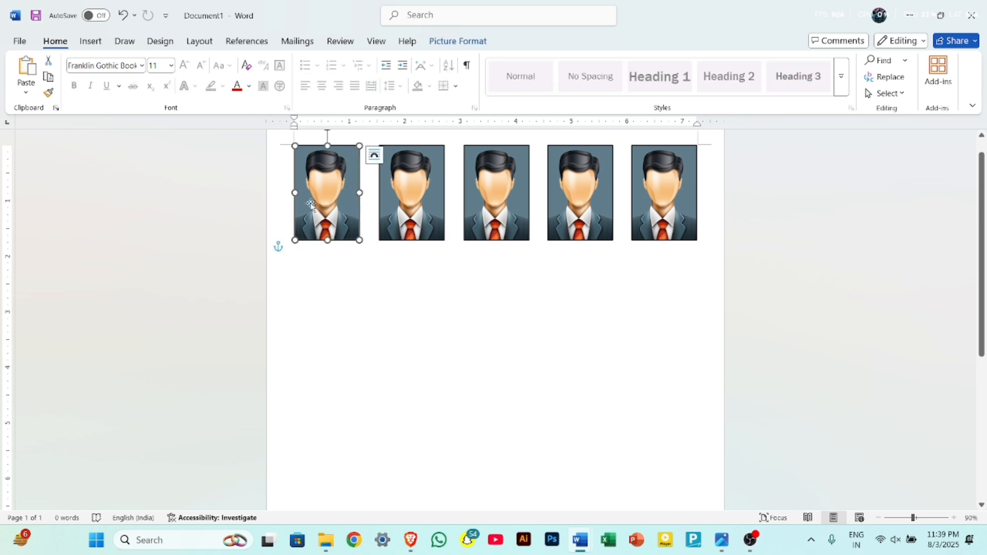
{"action": "left_click", "coordinate": [397, 203], "text": "ctrl"}
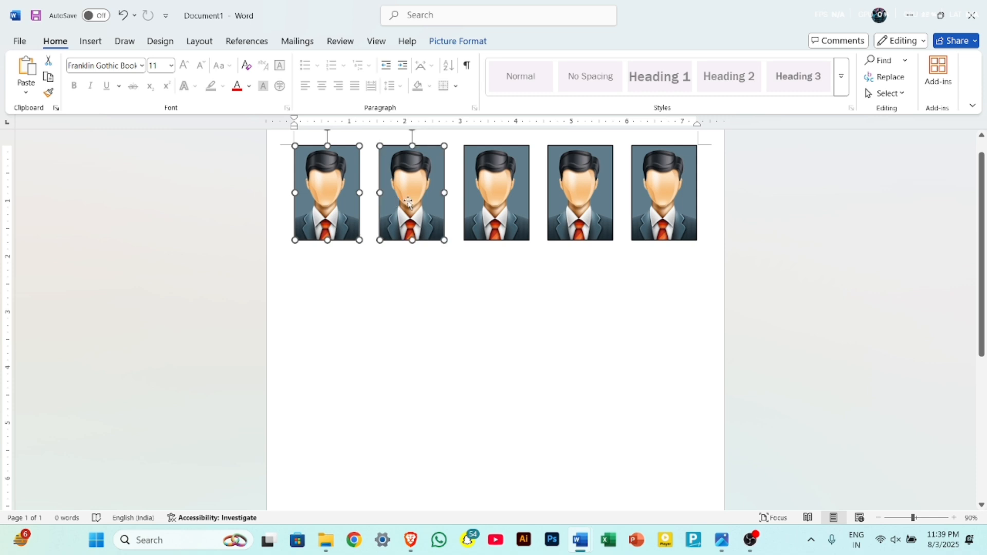
{"action": "left_click", "coordinate": [504, 201], "text": "ctrl"}
{"action": "left_click", "coordinate": [593, 196], "text": "ctrl"}
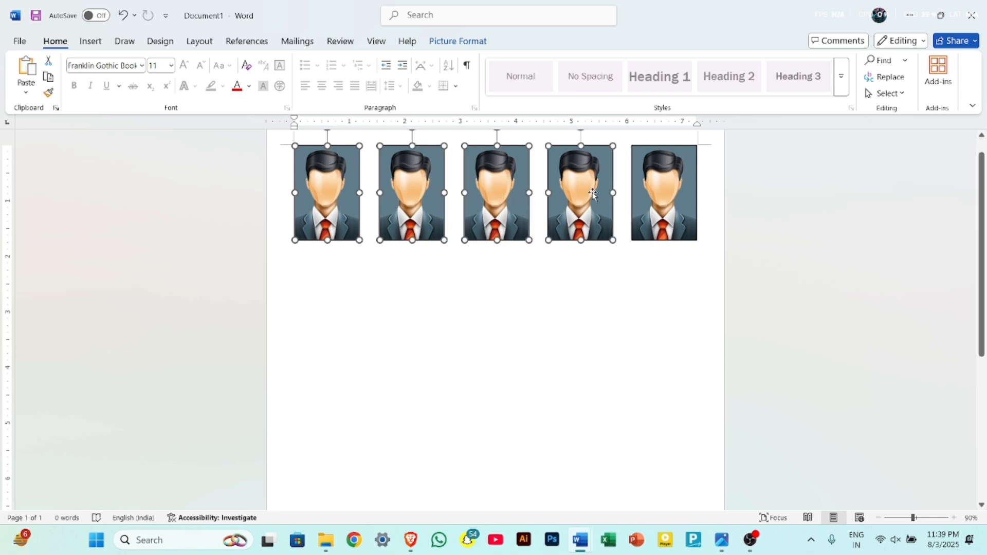
{"action": "left_click", "coordinate": [662, 195], "text": "ctrl"}
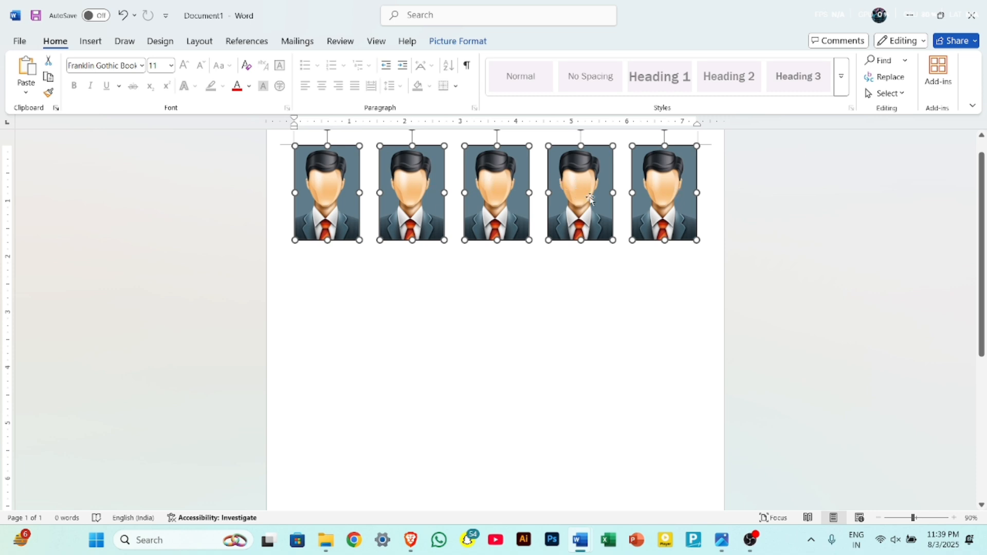
{"action": "left_click", "coordinate": [456, 41]}
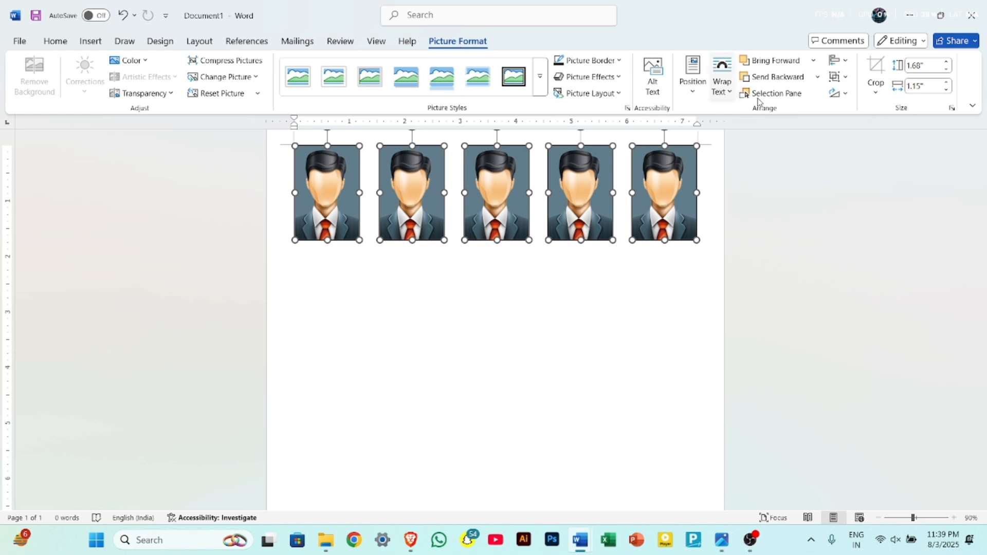
{"action": "left_click", "coordinate": [847, 80]}
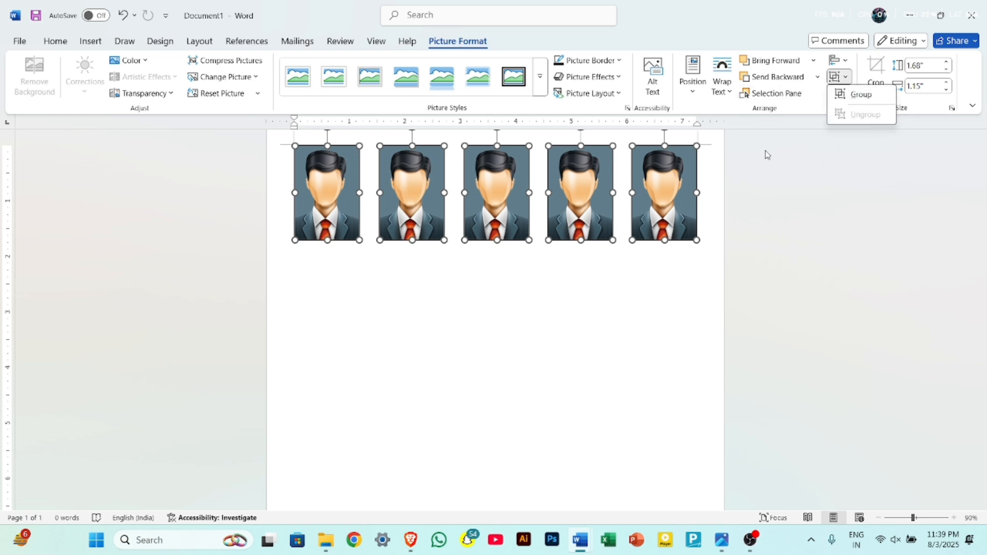
{"action": "left_click", "coordinate": [853, 95]}
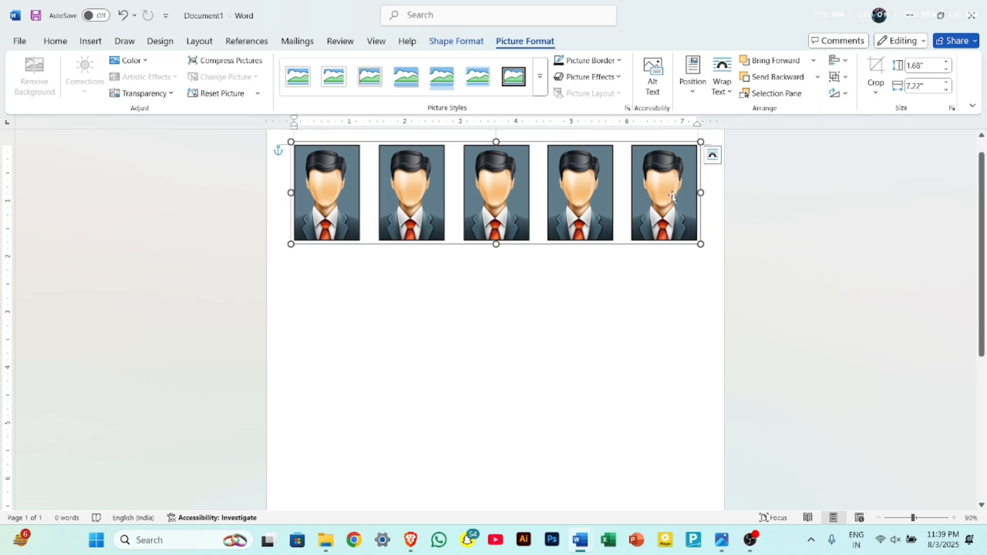
{"action": "left_click", "coordinate": [685, 277]}
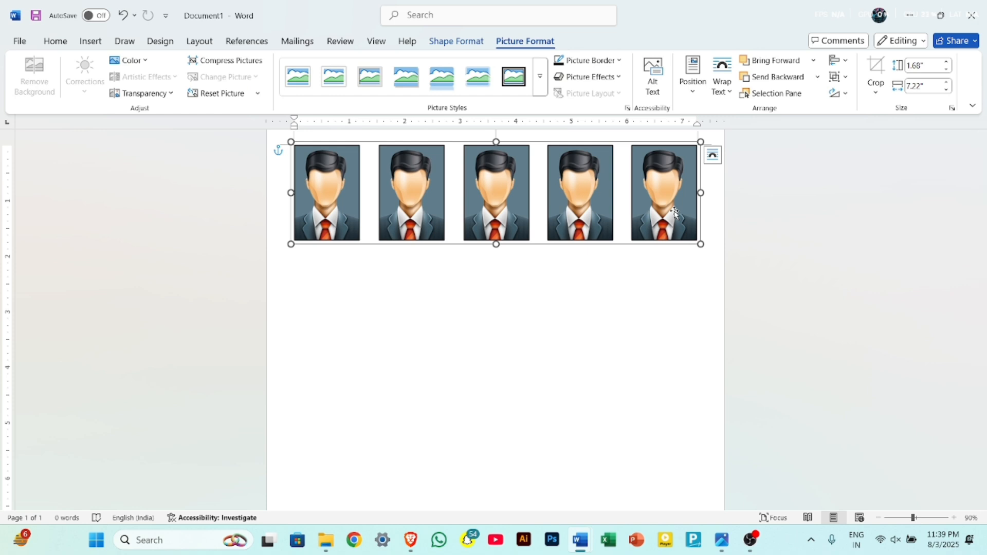
Duplicate the grouped row straight below as a second row, leaving a gap similar to the spacing between portraits.
{"action": "left_click_drag", "start_coordinate": [675, 212], "coordinate": [674, 315]}
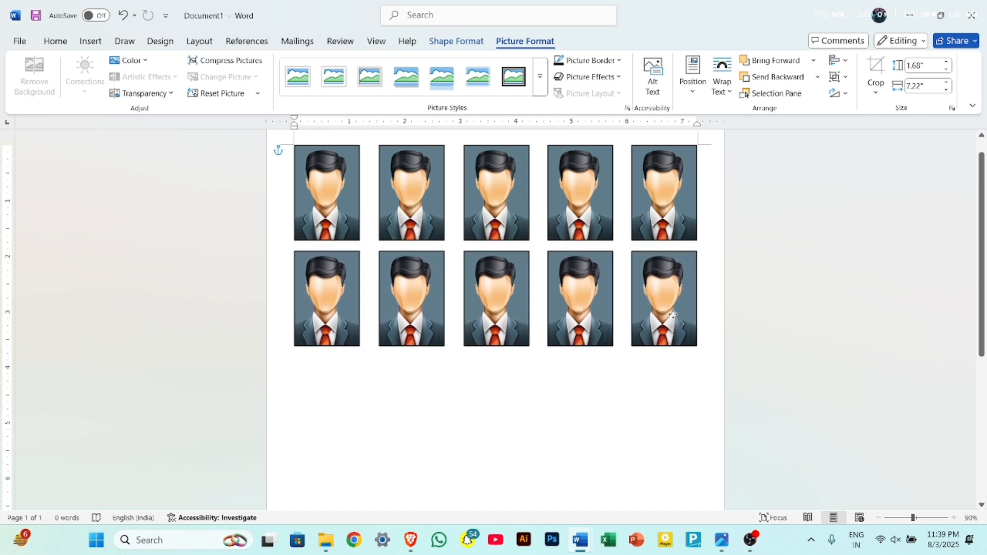
{"action": "mouse_move", "coordinate": [673, 314]}
{"action": "left_mouse_down"}
{"action": "mouse_move", "coordinate": [670, 358]}
{"action": "mouse_move", "coordinate": [672, 322]}
{"action": "left_mouse_up"}
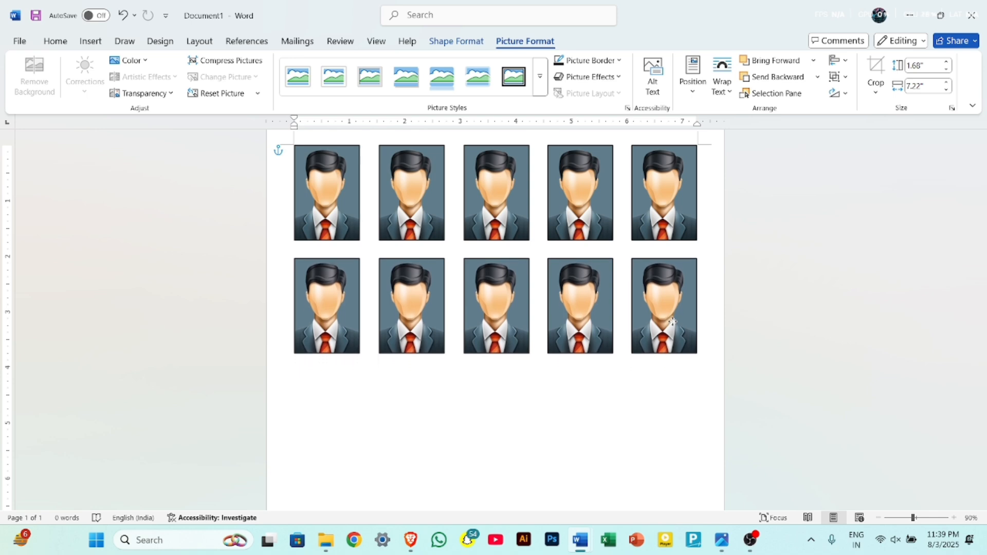
{"action": "left_click_drag", "start_coordinate": [673, 322], "coordinate": [674, 323]}
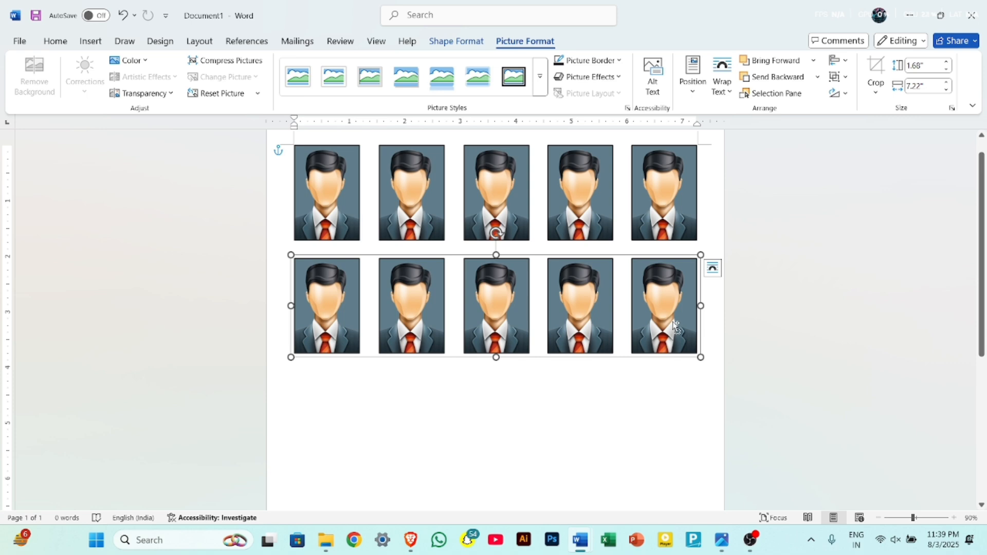
Duplicate the grouped row three more times down the page to form the third, fourth and fifth rows with similar gaps.
{"action": "left_click_drag", "start_coordinate": [673, 323], "coordinate": [674, 422]}
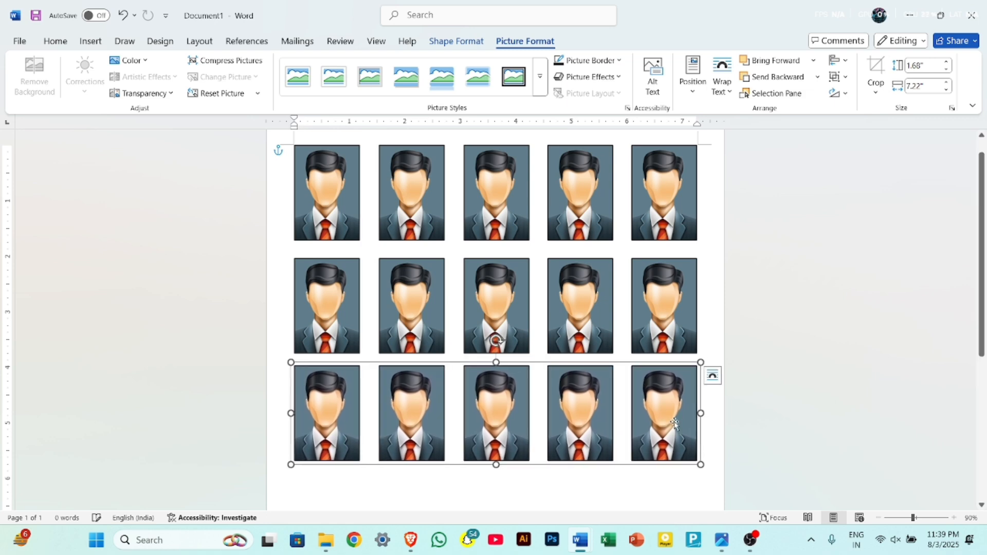
{"action": "scroll", "coordinate": [674, 422], "scroll_direction": "down", "scroll_amount": 3}
{"action": "scroll", "coordinate": [674, 422], "scroll_direction": "down", "scroll_amount": 1}
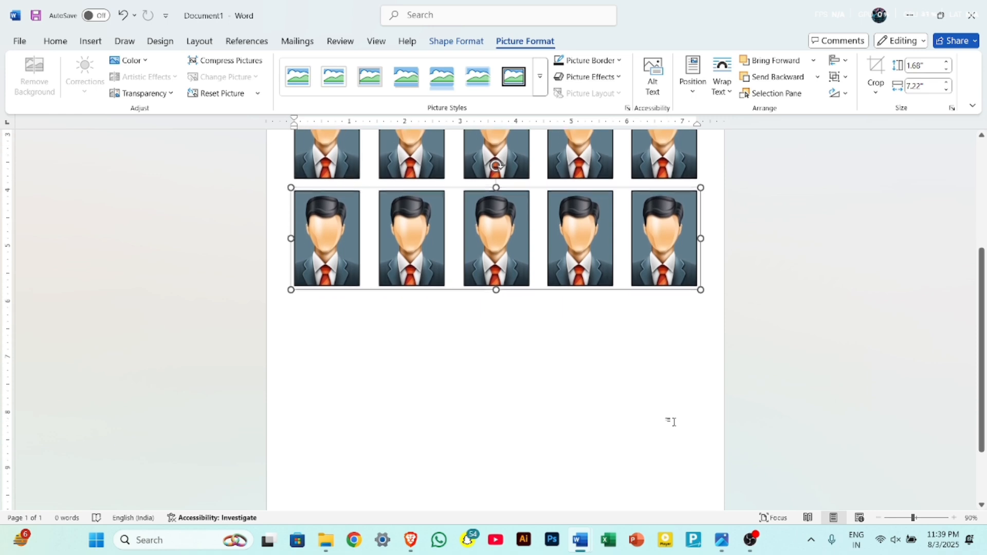
{"action": "left_click_drag", "start_coordinate": [674, 255], "coordinate": [675, 349]}
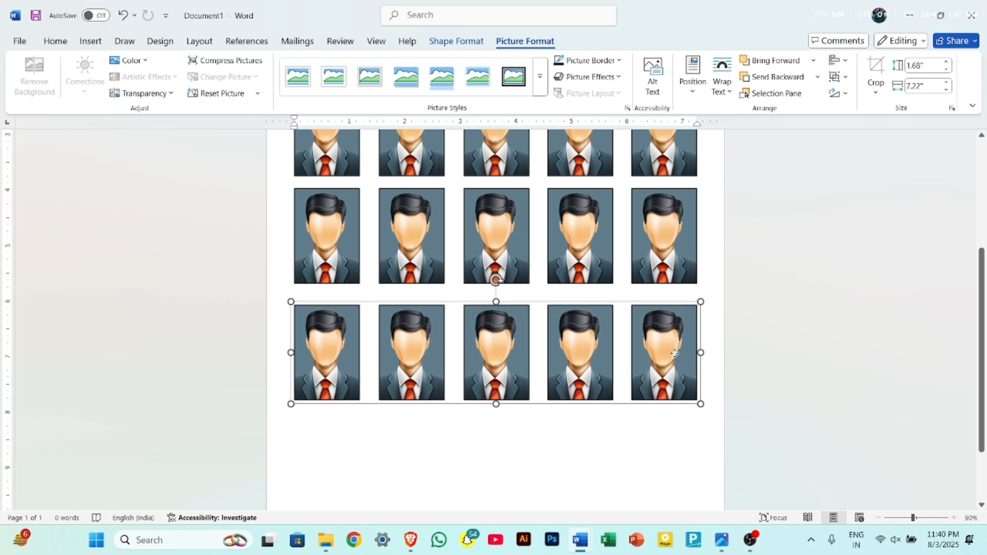
{"action": "scroll", "coordinate": [674, 350], "scroll_direction": "down", "scroll_amount": 2}
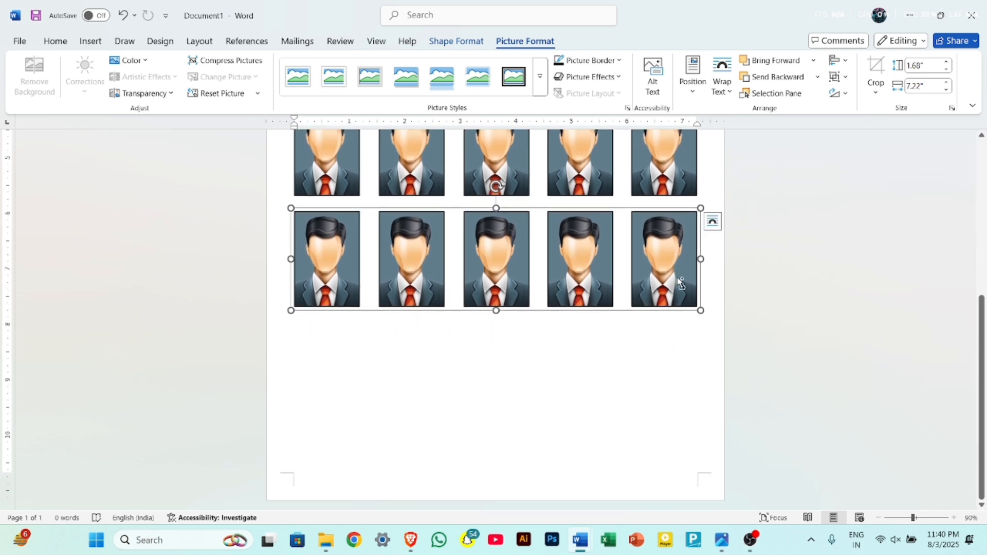
{"action": "left_click_drag", "start_coordinate": [680, 282], "coordinate": [679, 387]}
{"action": "scroll", "coordinate": [679, 386], "scroll_direction": "down", "scroll_amount": 4, "text": "ctrl"}
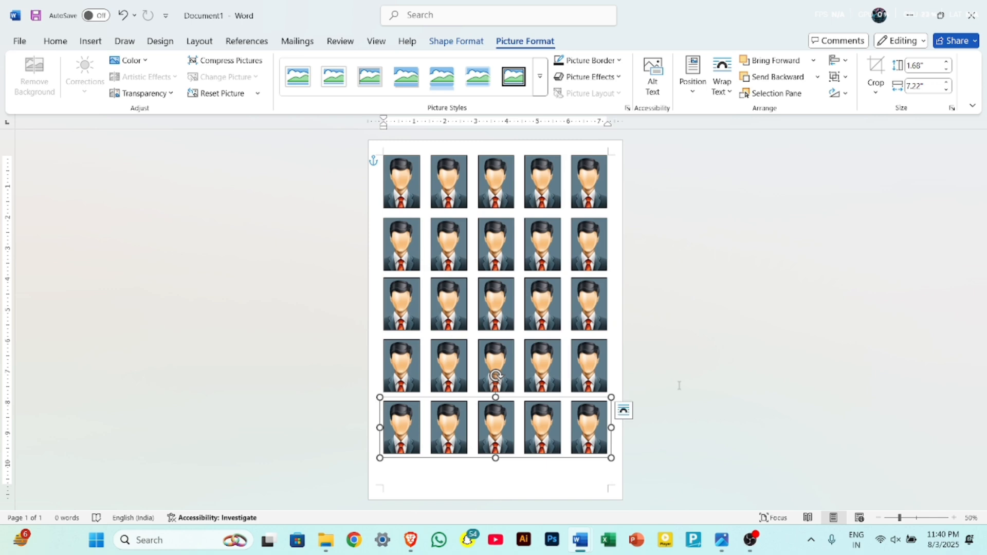
Check the full page of portraits in the print preview and return to the document.
{"action": "key", "text": "ctrl+p"}
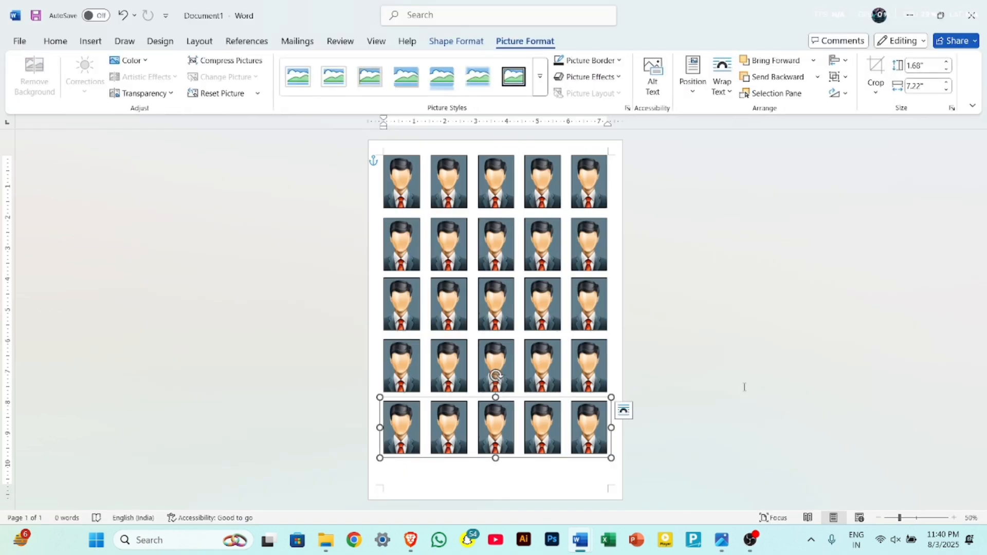
{"action": "left_click", "coordinate": [686, 278]}
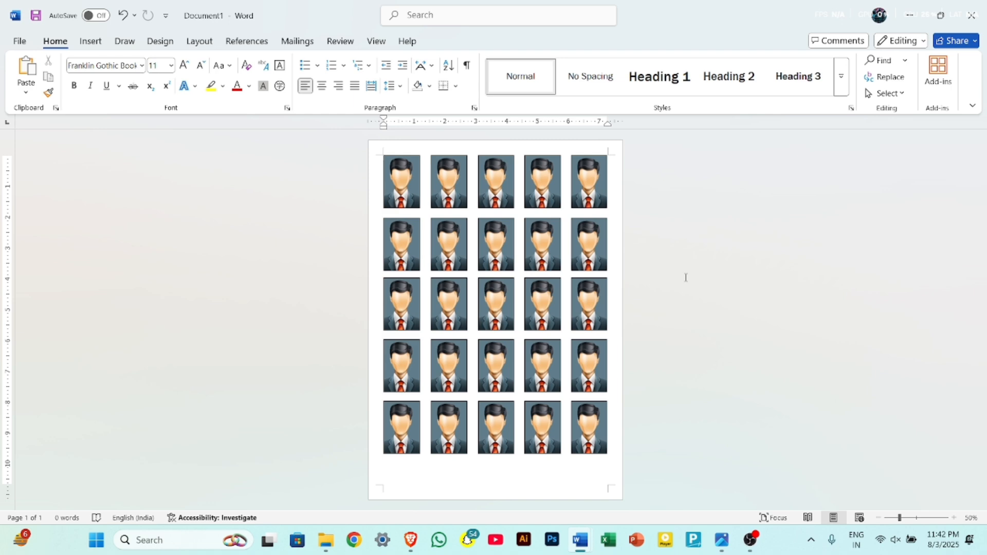